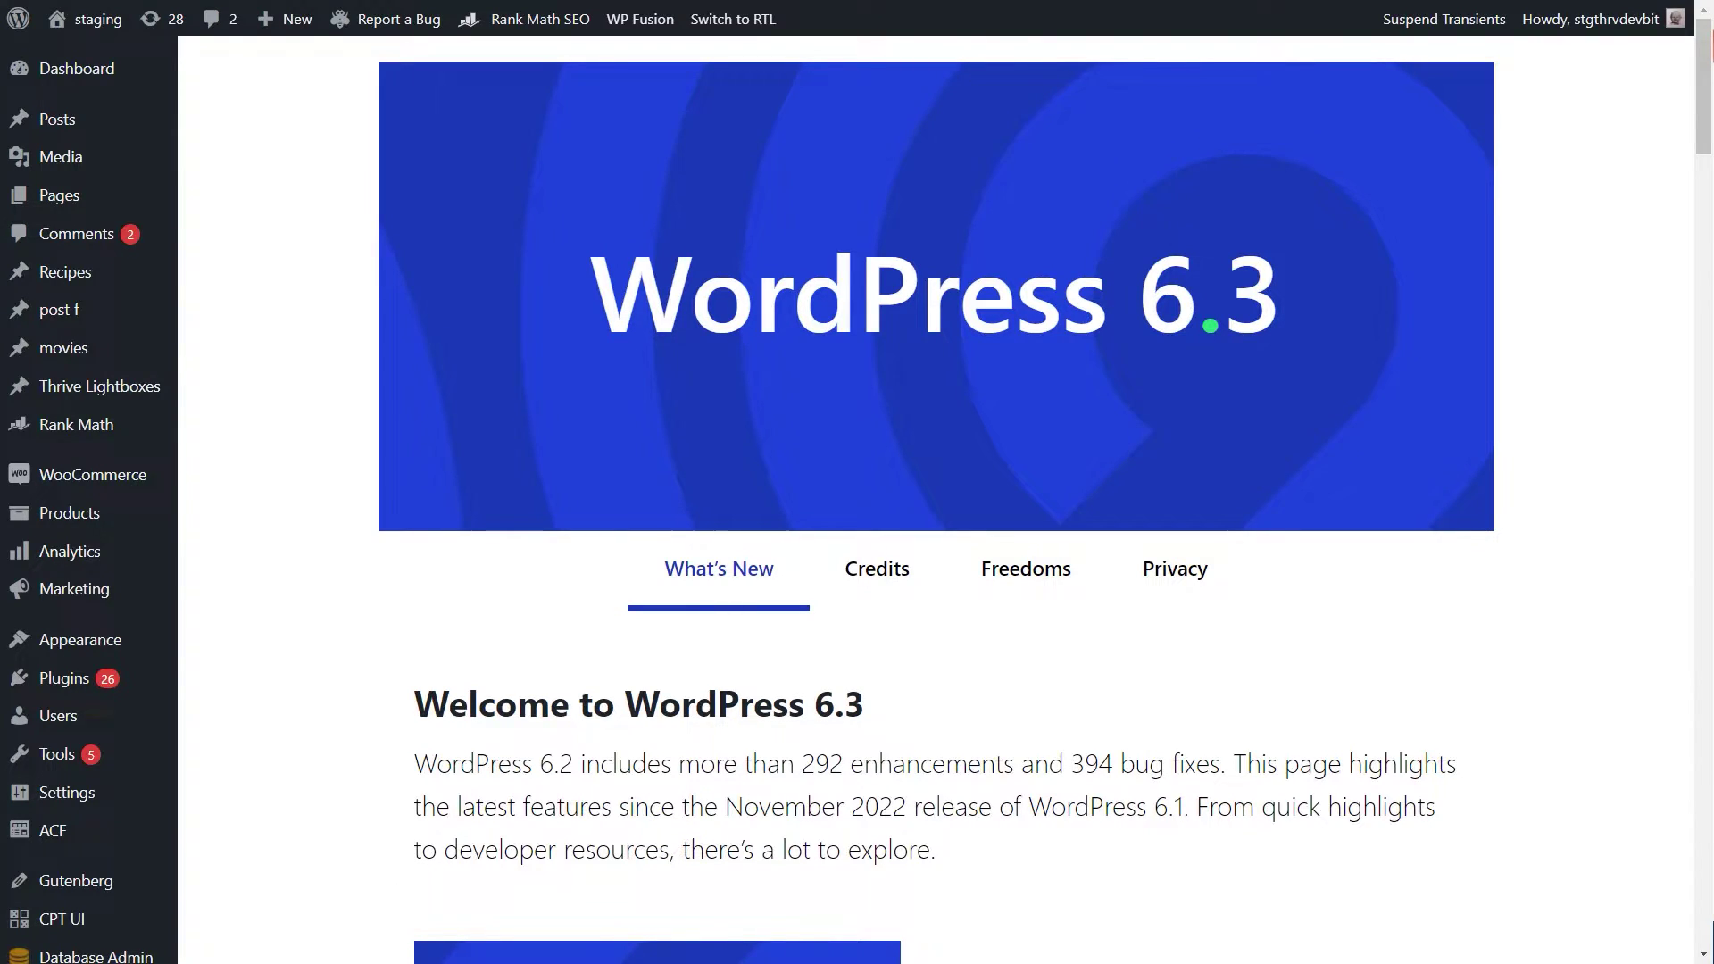
Step: Open Thrive Dashboard's API Connections manager from Thrive Features
{"action": "scroll", "coordinate": [549, 931], "scroll_direction": "down", "scroll_amount": 6}
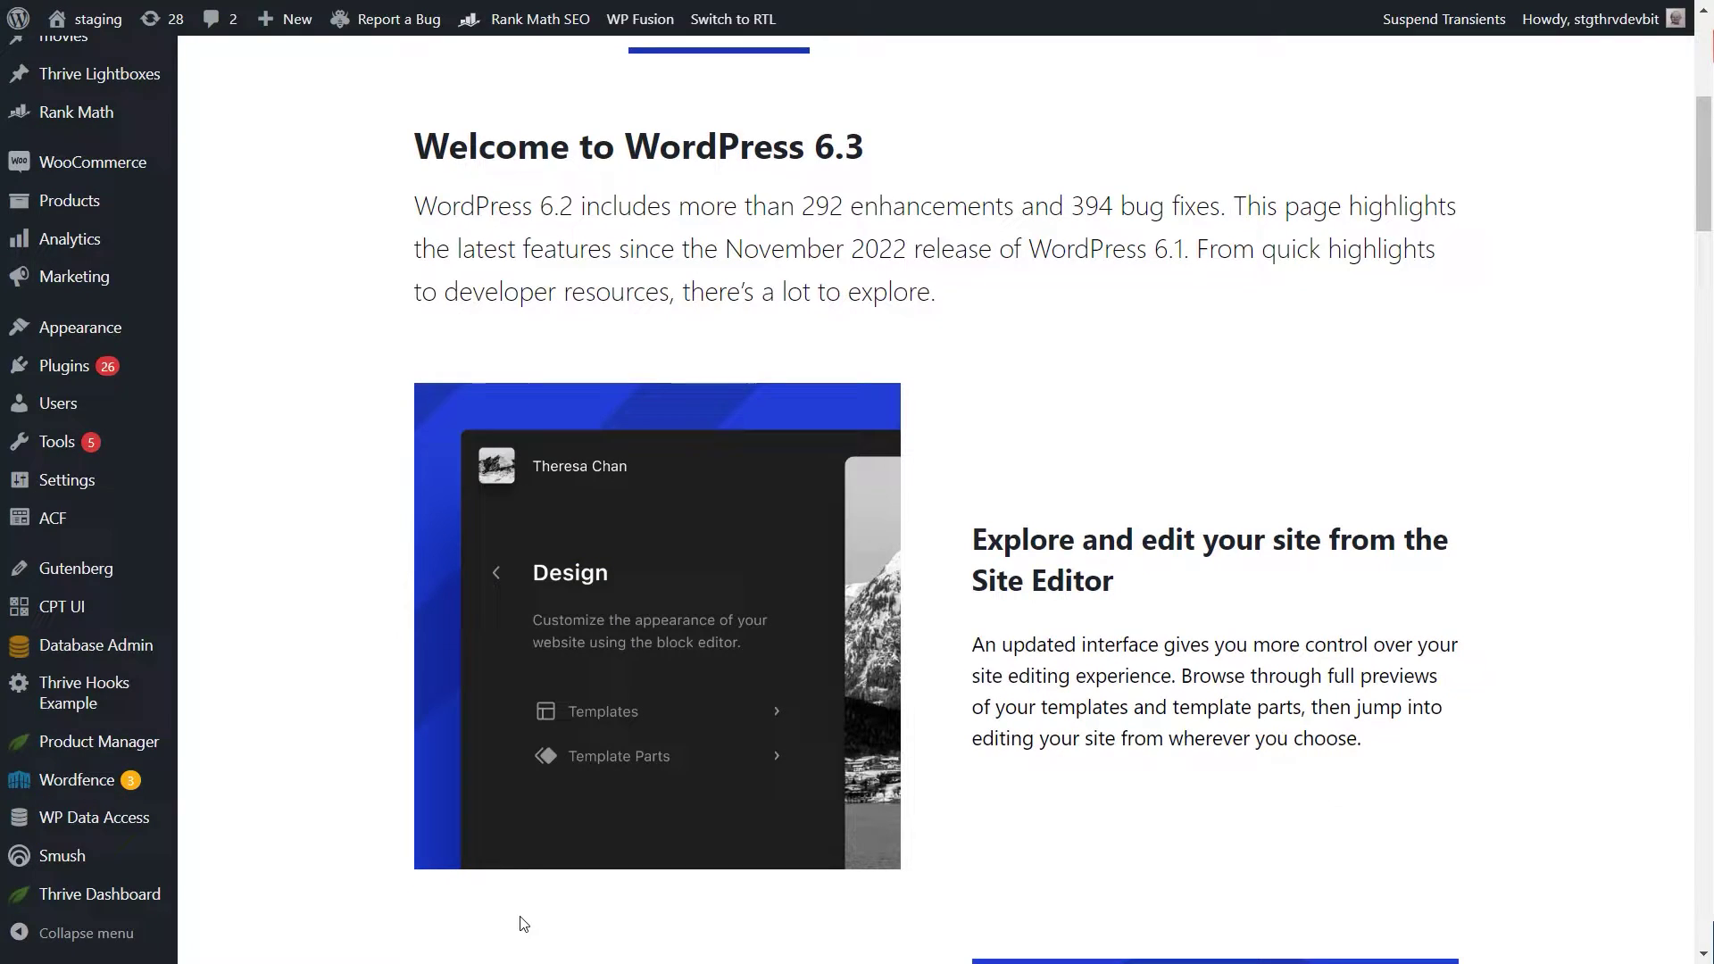
{"action": "left_click", "coordinate": [49, 904]}
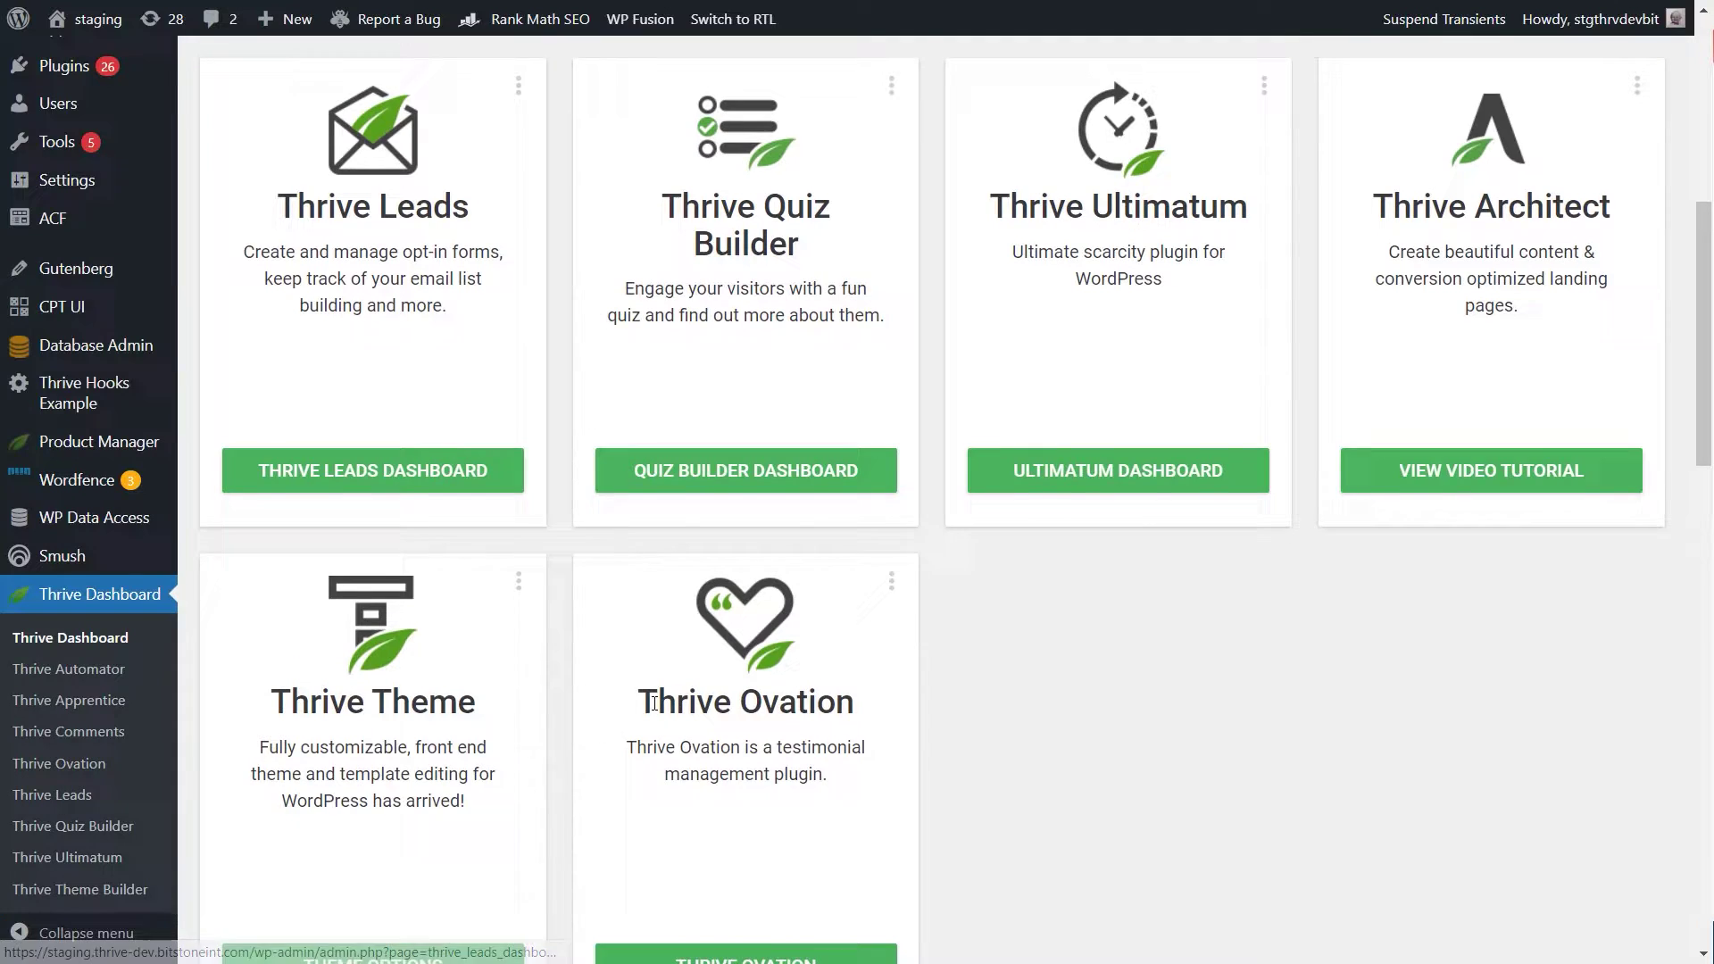
{"action": "scroll", "coordinate": [884, 179], "scroll_direction": "down", "scroll_amount": 10}
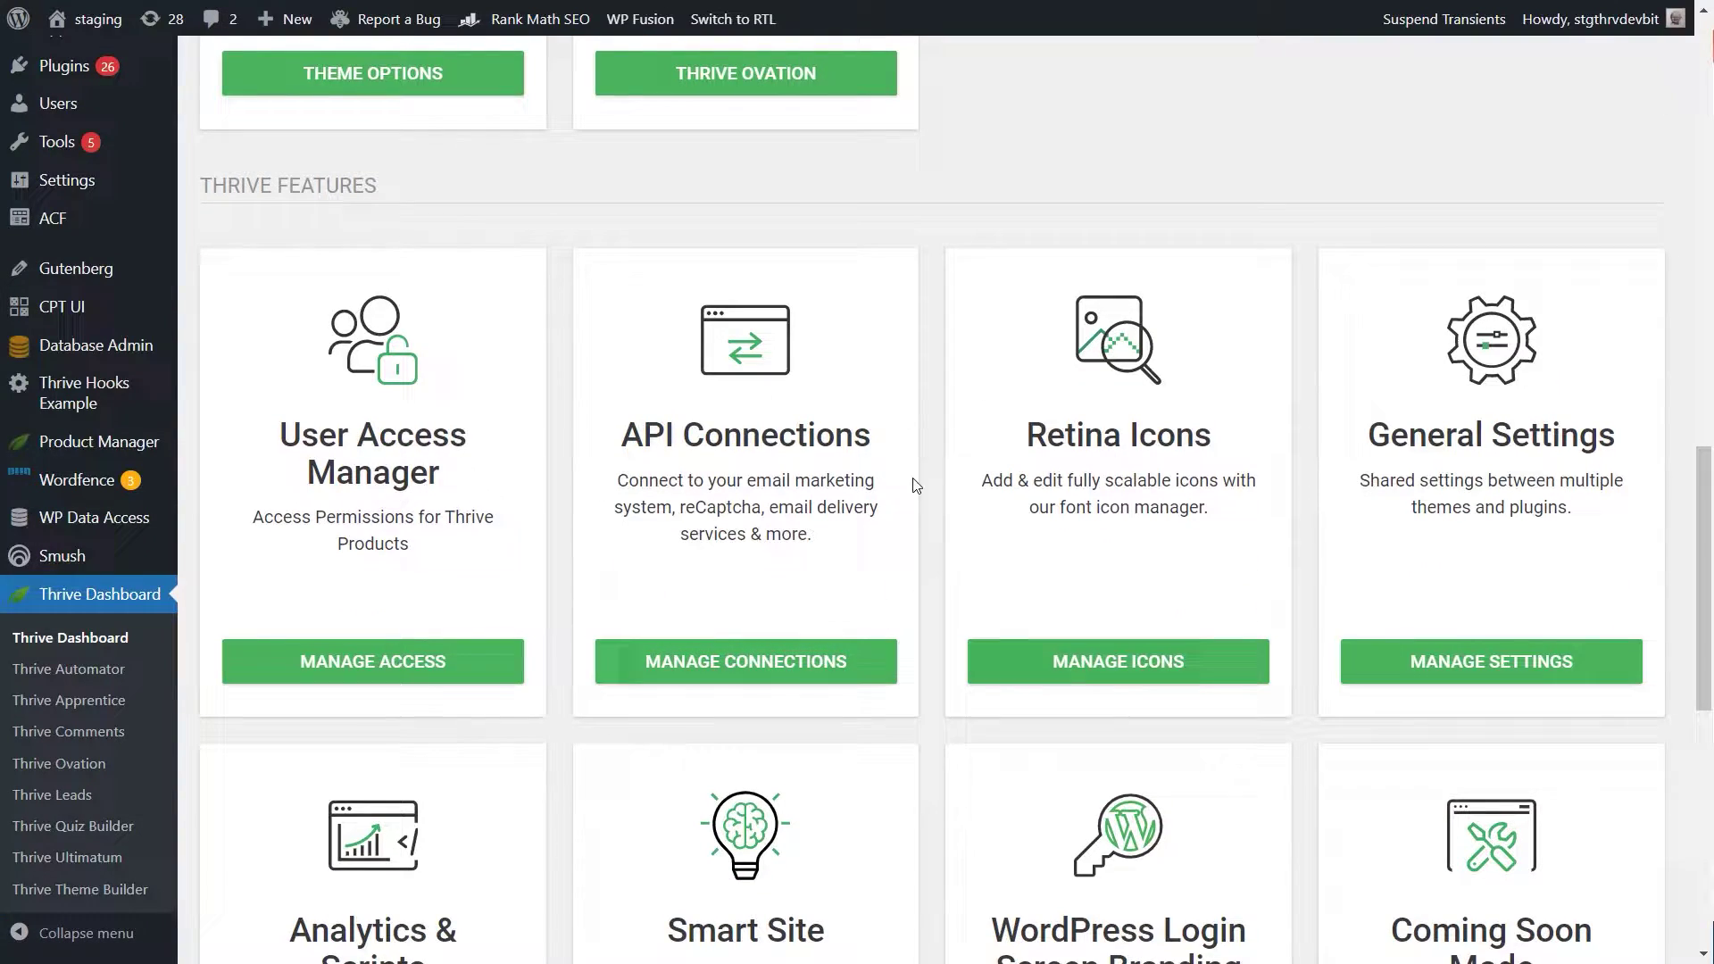
{"action": "left_click", "coordinate": [721, 676]}
{"action": "scroll", "coordinate": [1693, 176], "scroll_direction": "down", "scroll_amount": 13}
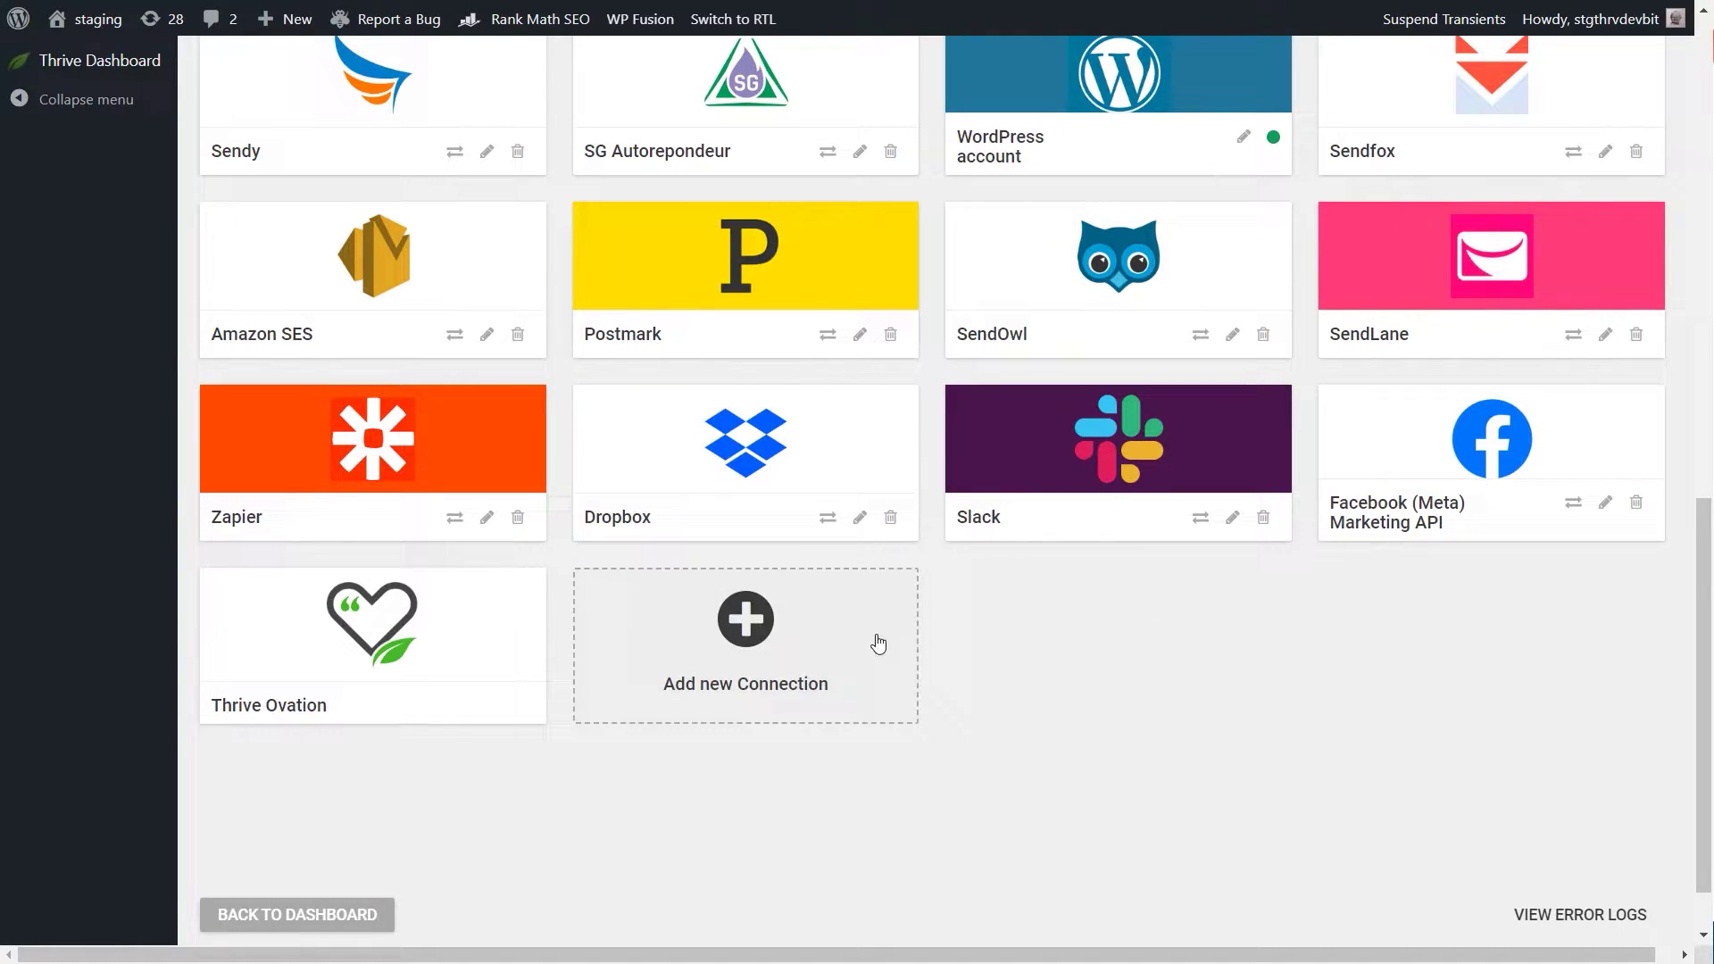
Step: Add a new API connection with Brevo (formerly SendinBlue) as the app
{"action": "left_click", "coordinate": [749, 638]}
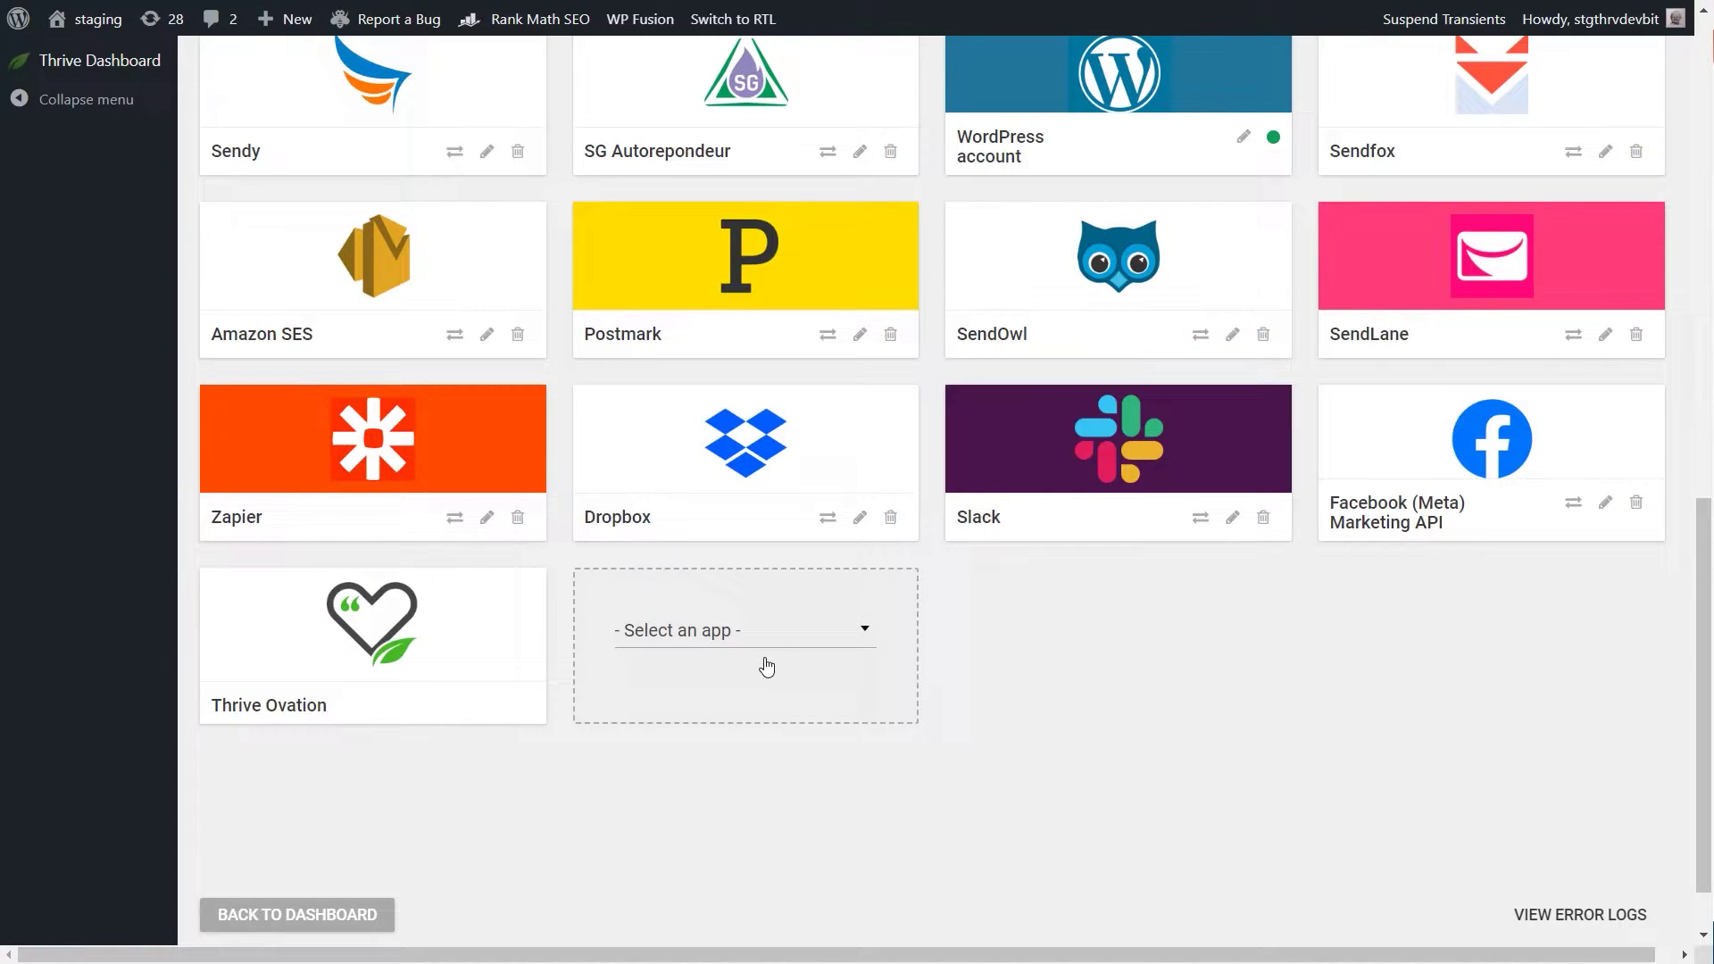
{"action": "left_click", "coordinate": [753, 656]}
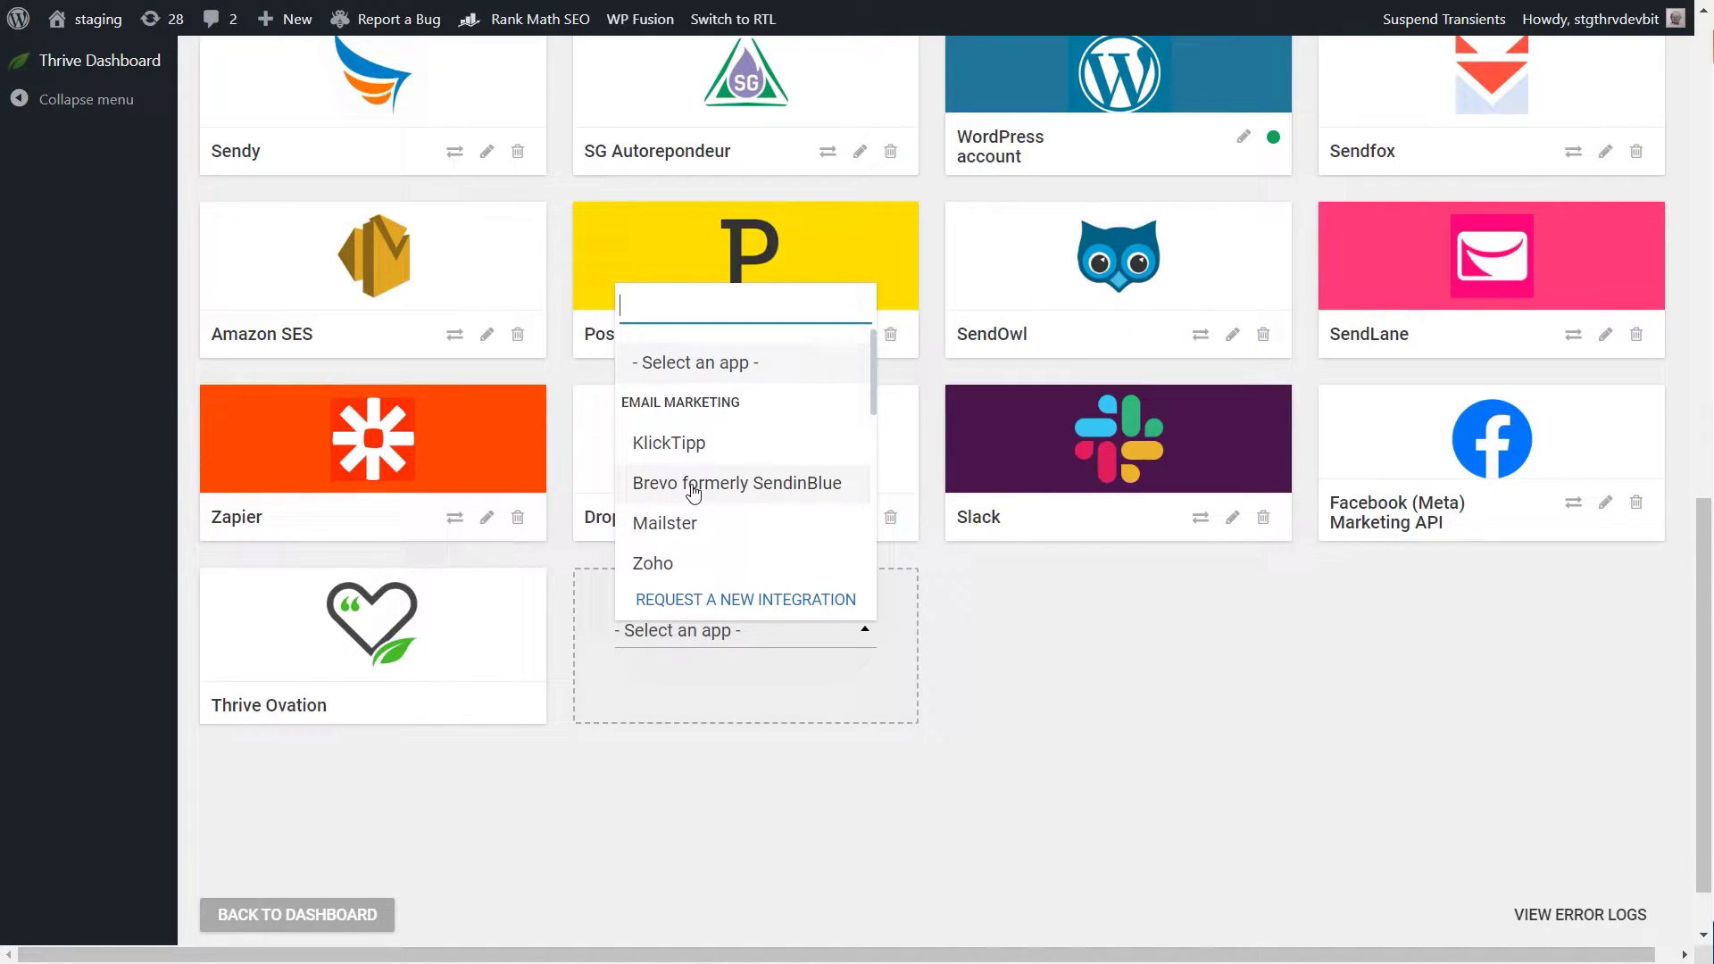
{"action": "left_click", "coordinate": [796, 491]}
{"action": "scroll", "coordinate": [858, 395], "scroll_direction": "down", "scroll_amount": 3}
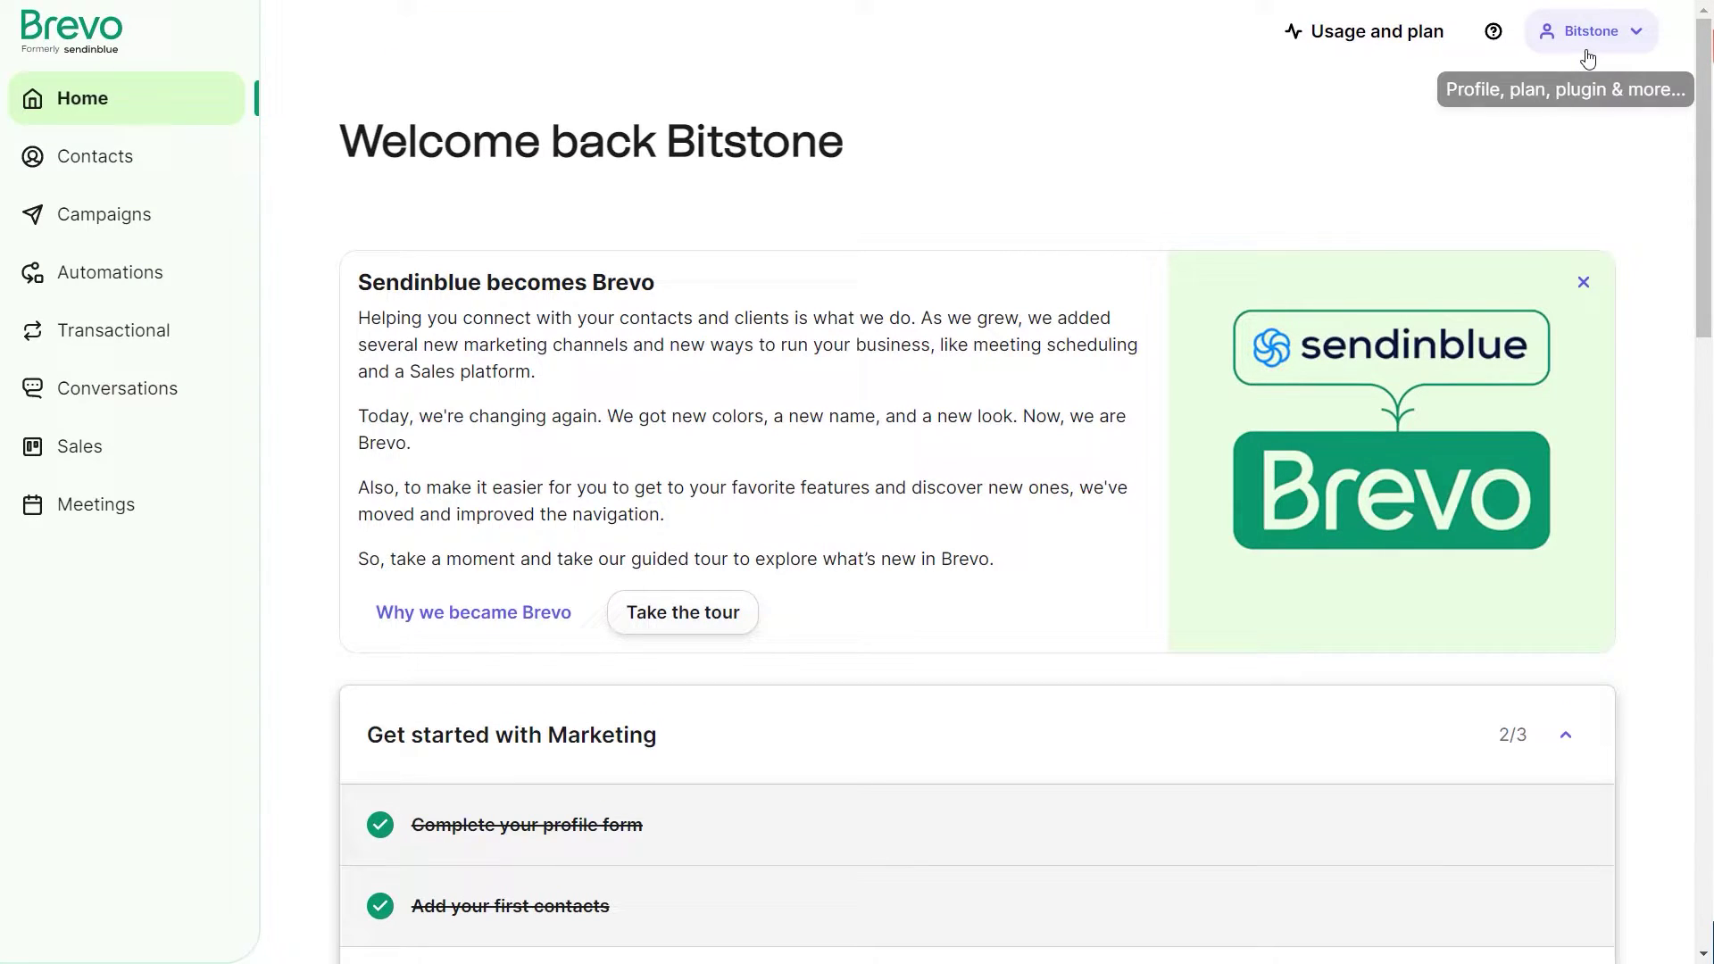
Step: Go to Brevo's SMTP & API settings and show the API Keys tab
{"action": "left_click", "coordinate": [1604, 36]}
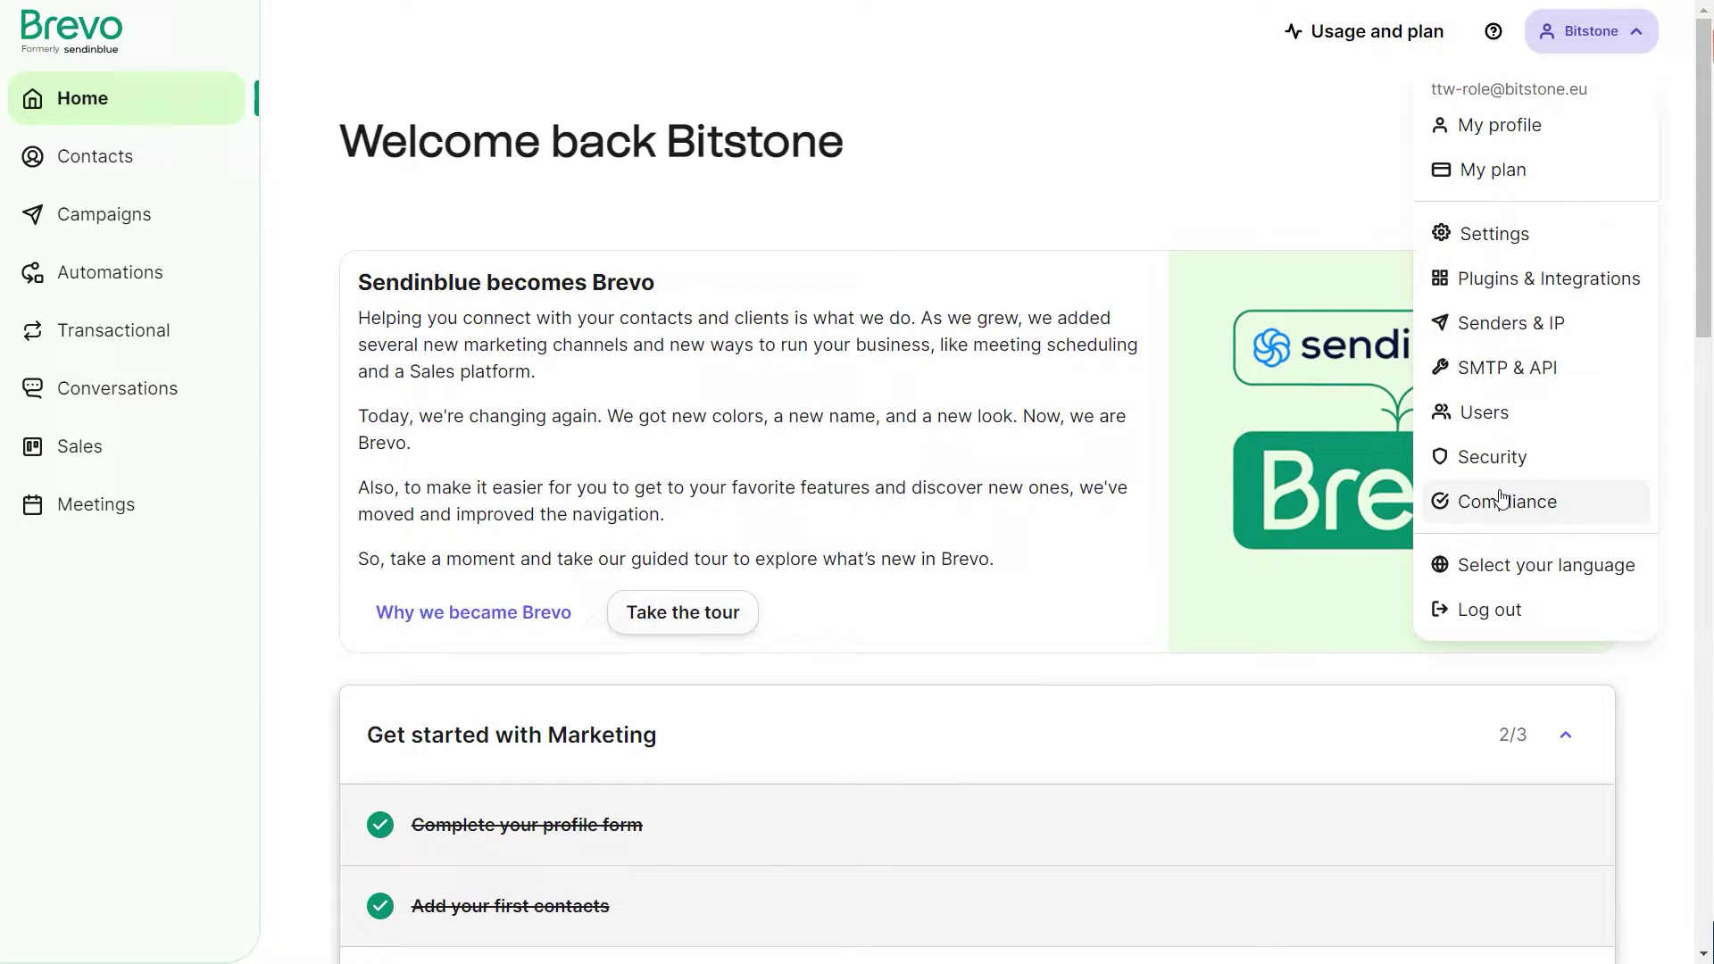
{"action": "left_click", "coordinate": [1489, 370]}
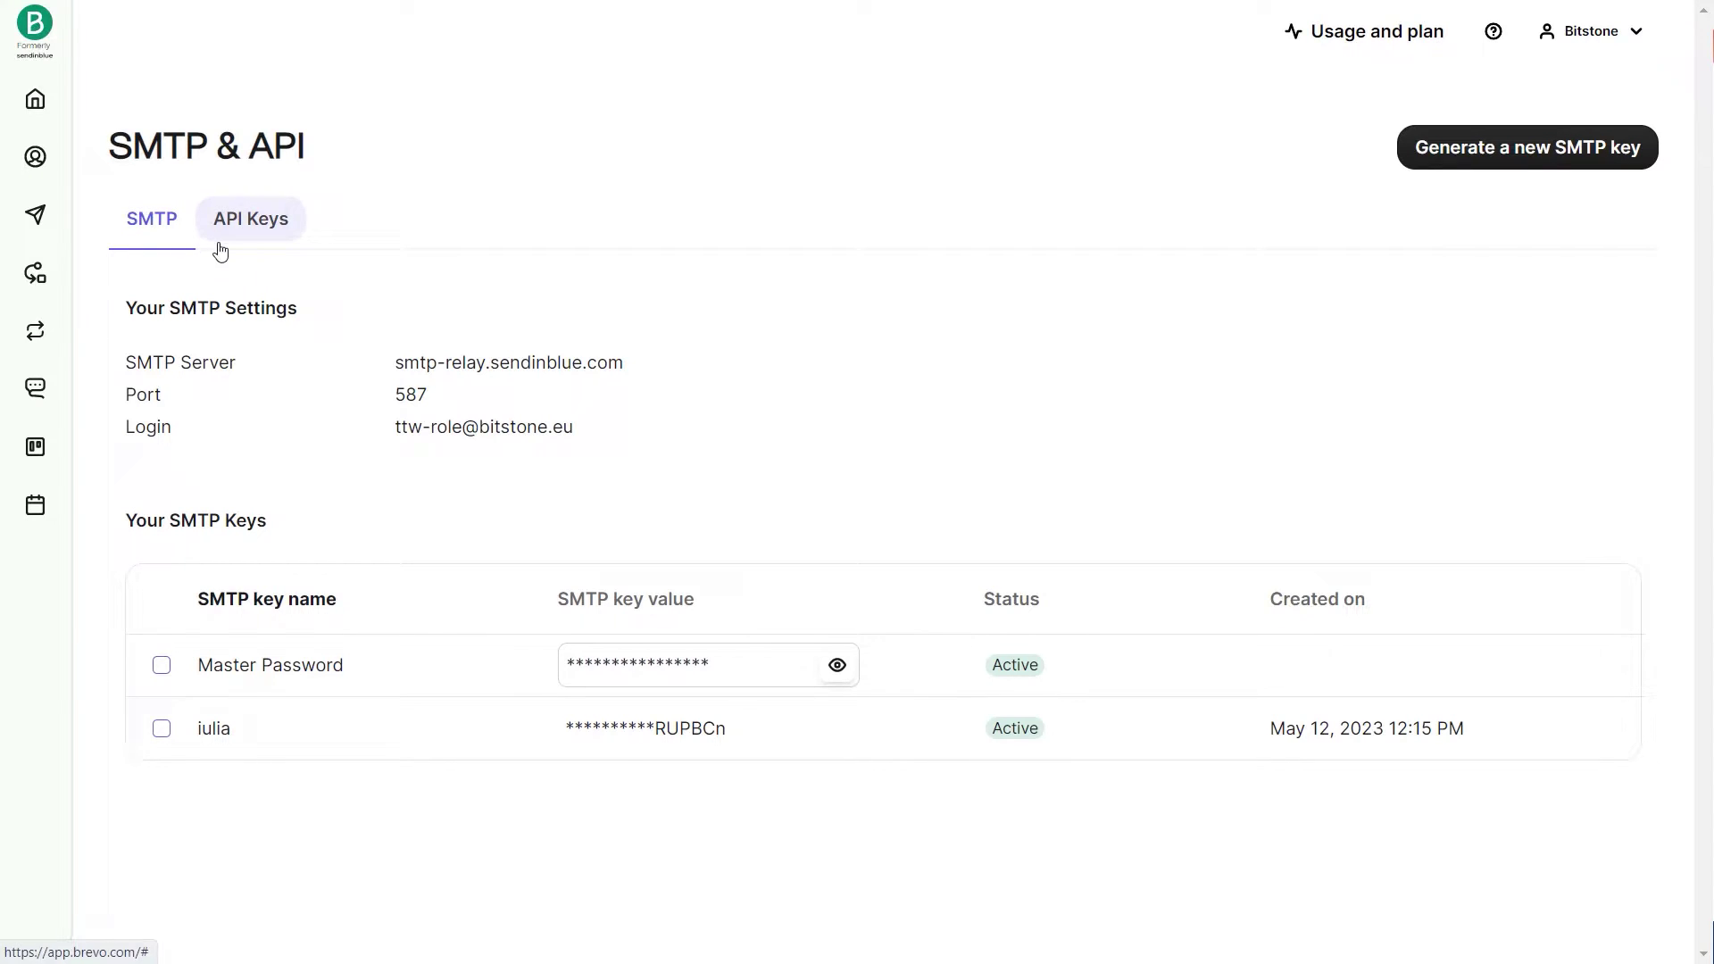
{"action": "left_click", "coordinate": [277, 231]}
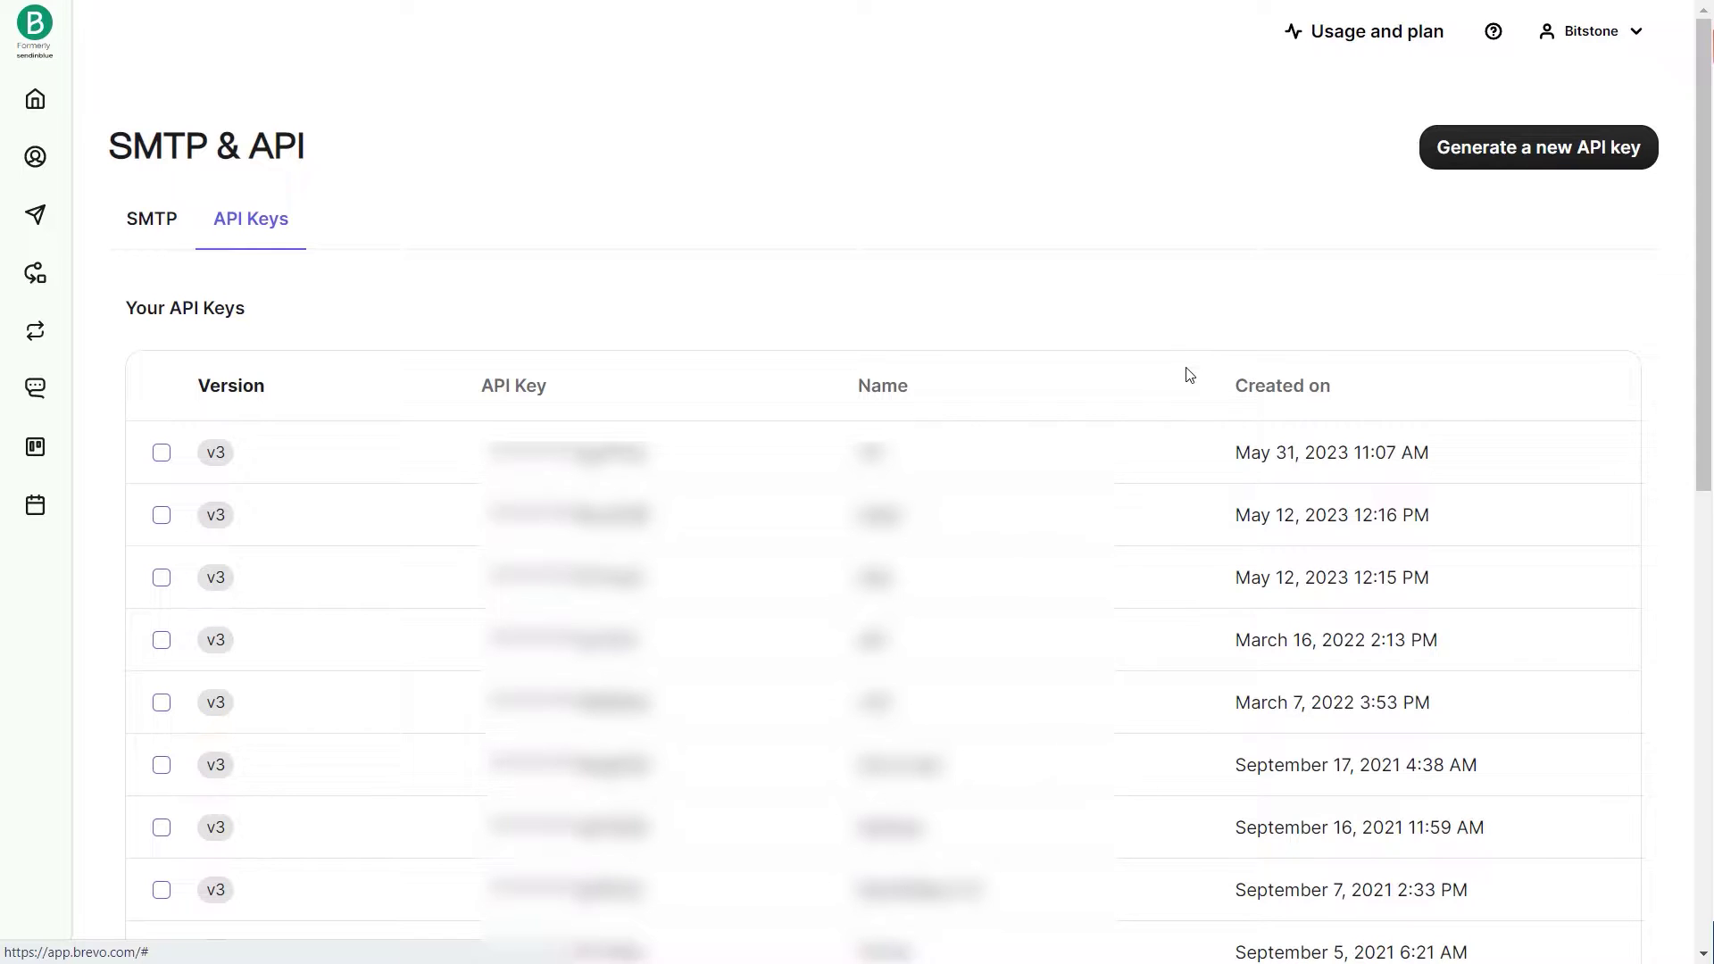
Step: Generate a Brevo API key named 'Thrive Dashboard' and copy it
{"action": "left_click", "coordinate": [1546, 168]}
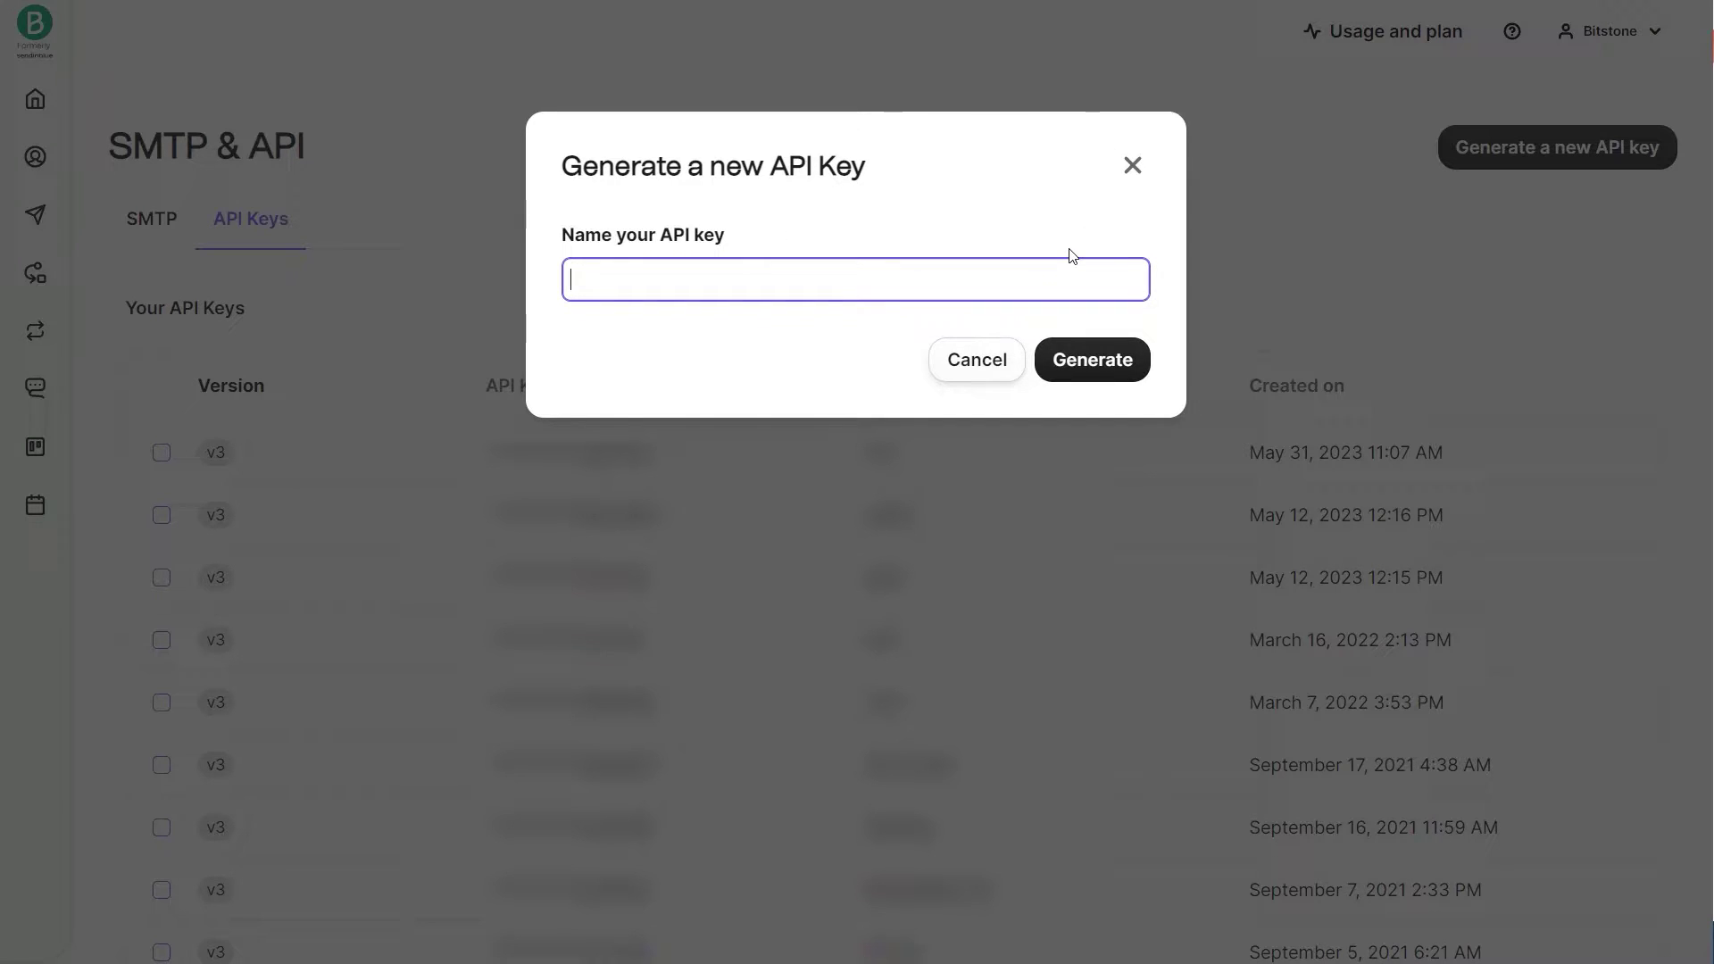
{"action": "key", "text": "ctrl+v"}
{"action": "left_click", "coordinate": [1092, 357]}
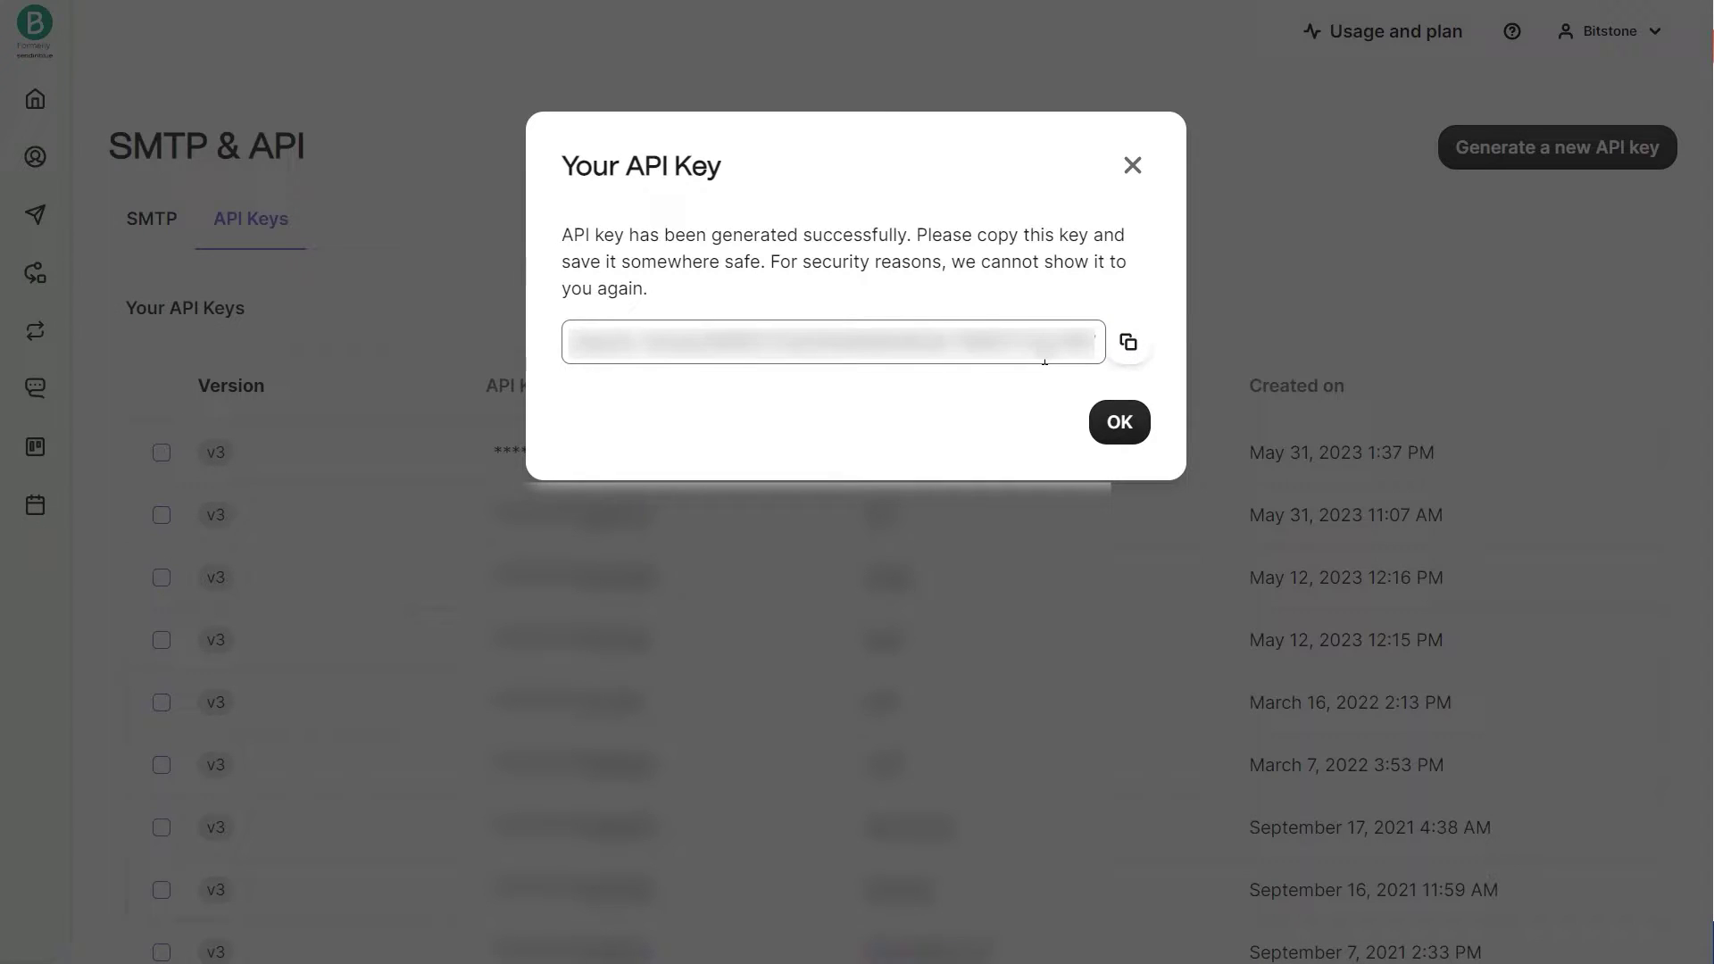
{"action": "left_click", "coordinate": [1124, 353]}
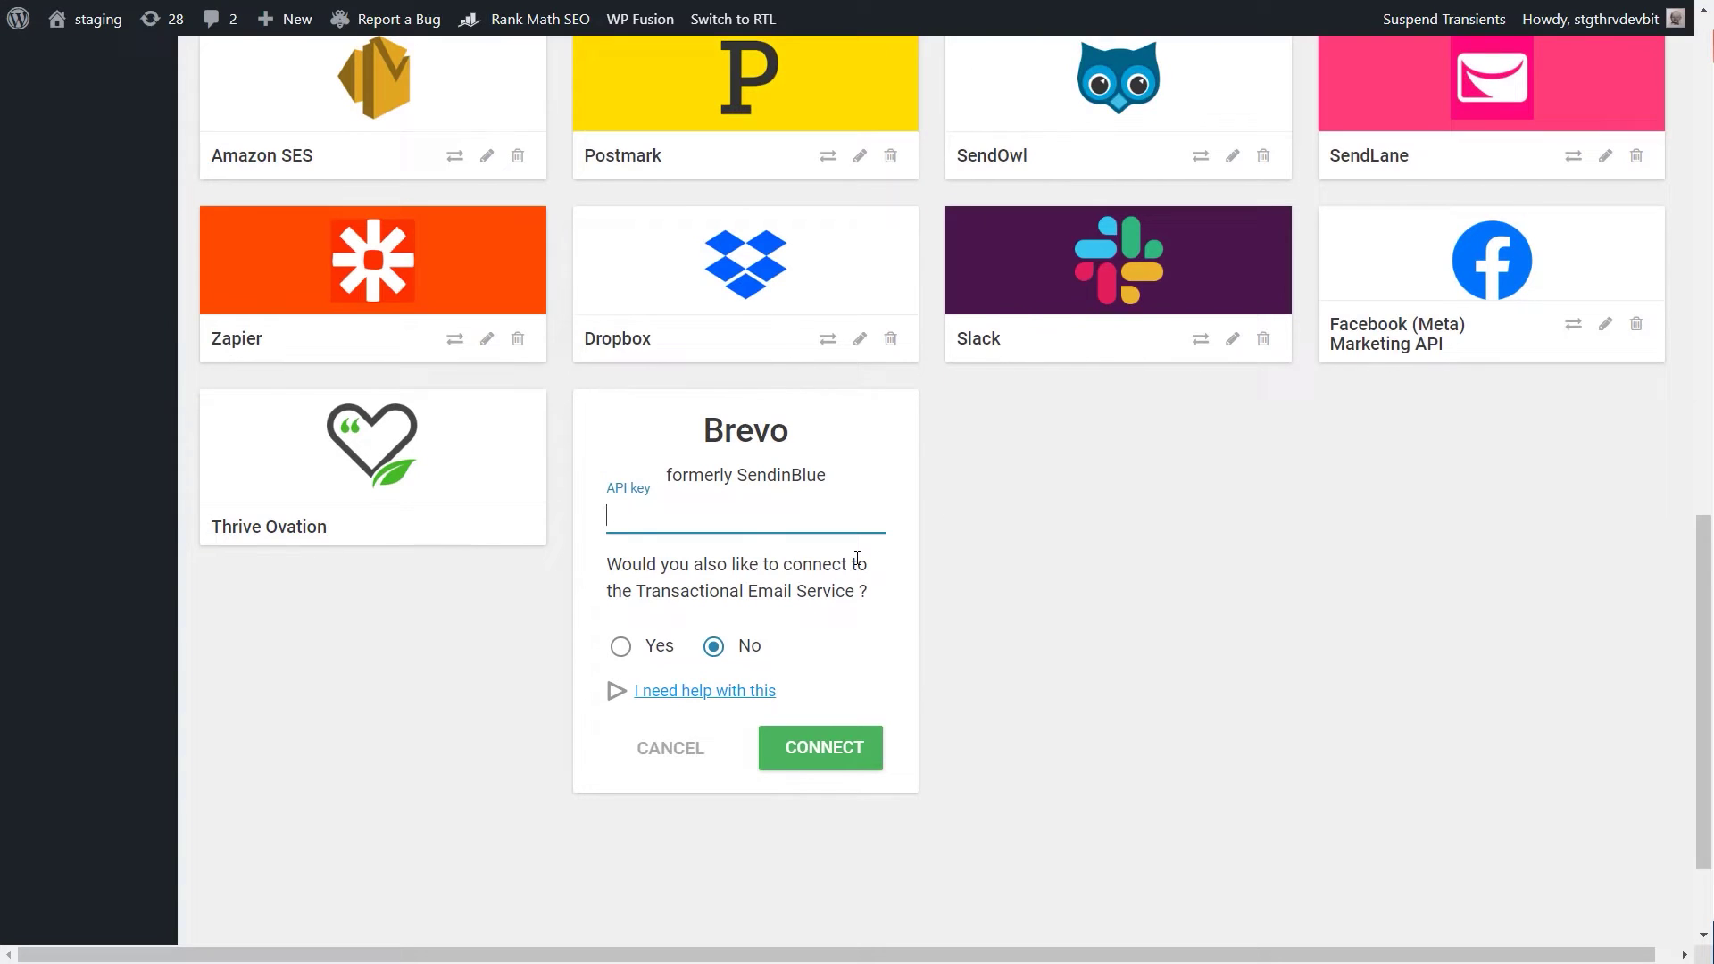
Step: Paste the Brevo API key, set Transactional Email Service to Yes, and connect
{"action": "key", "text": "ctrl+v"}
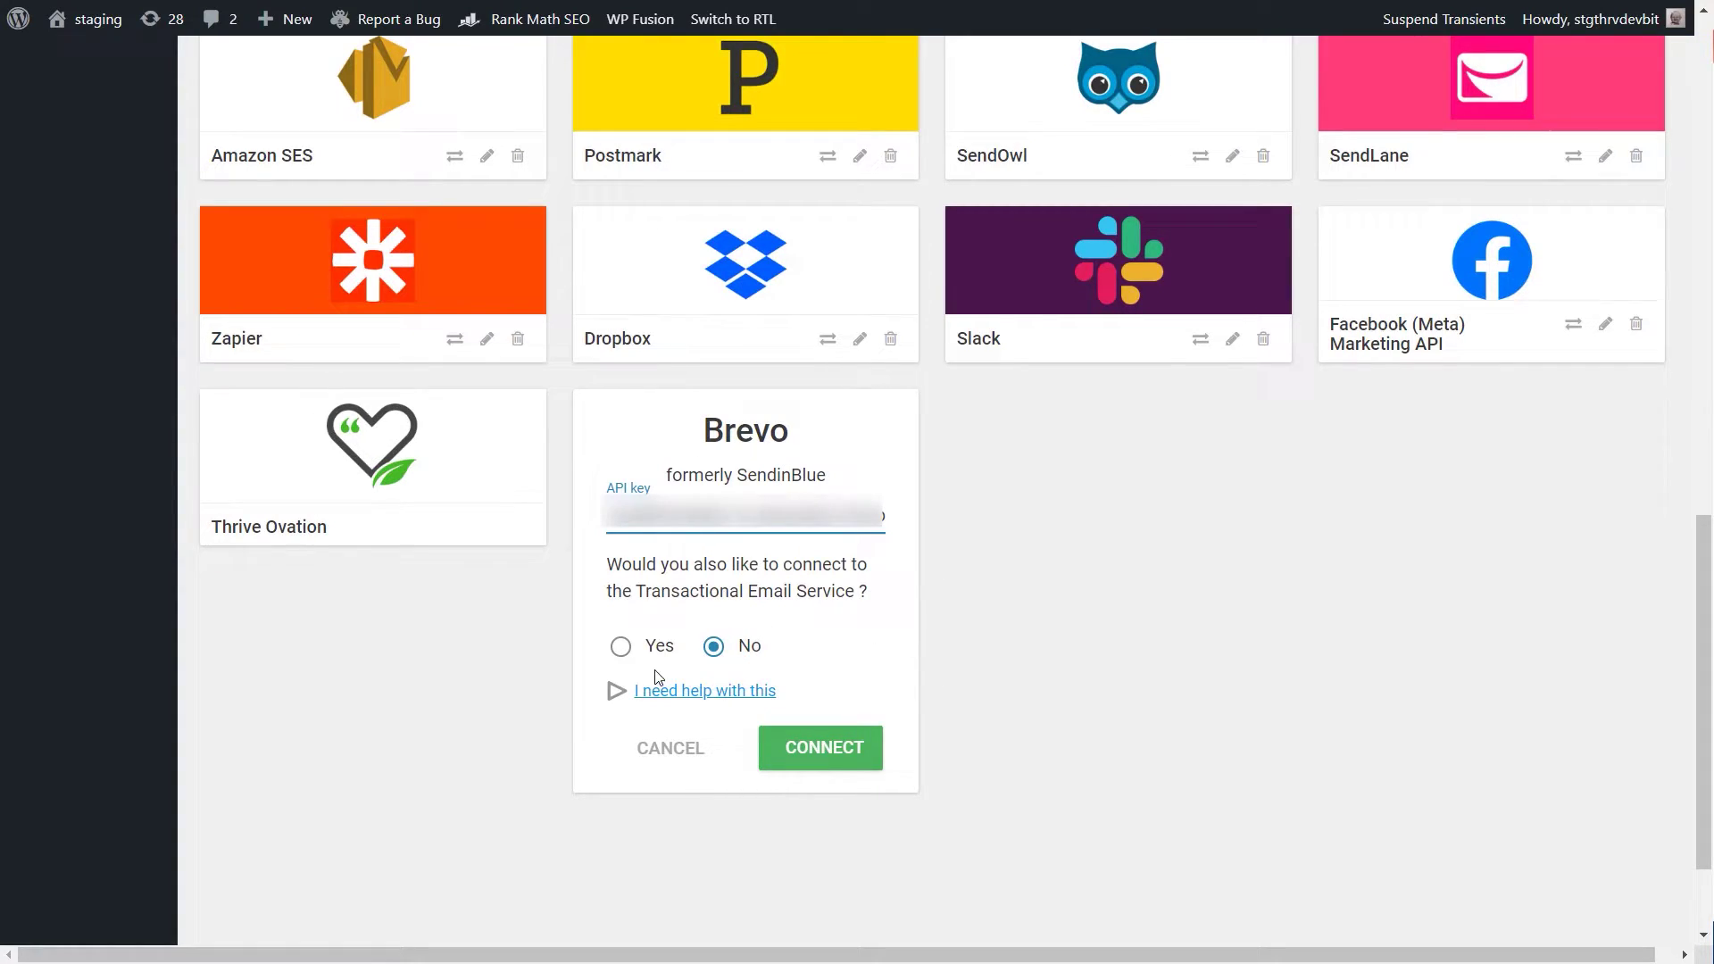
{"action": "left_click", "coordinate": [620, 646]}
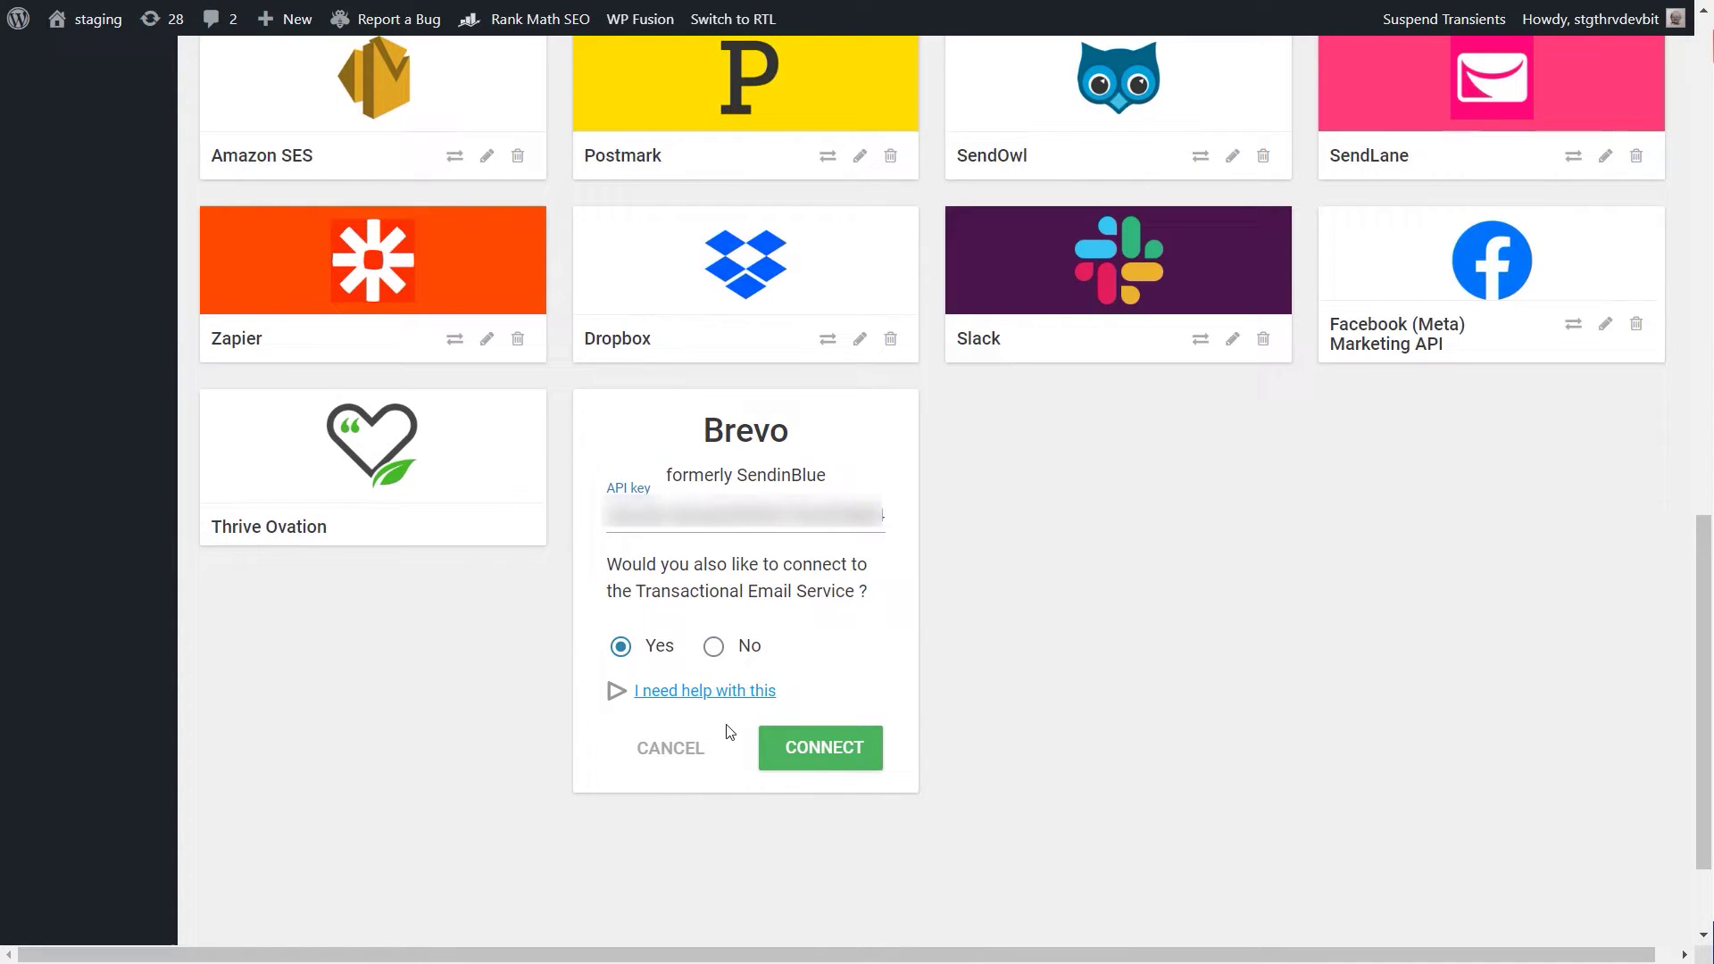
{"action": "left_click", "coordinate": [824, 766]}
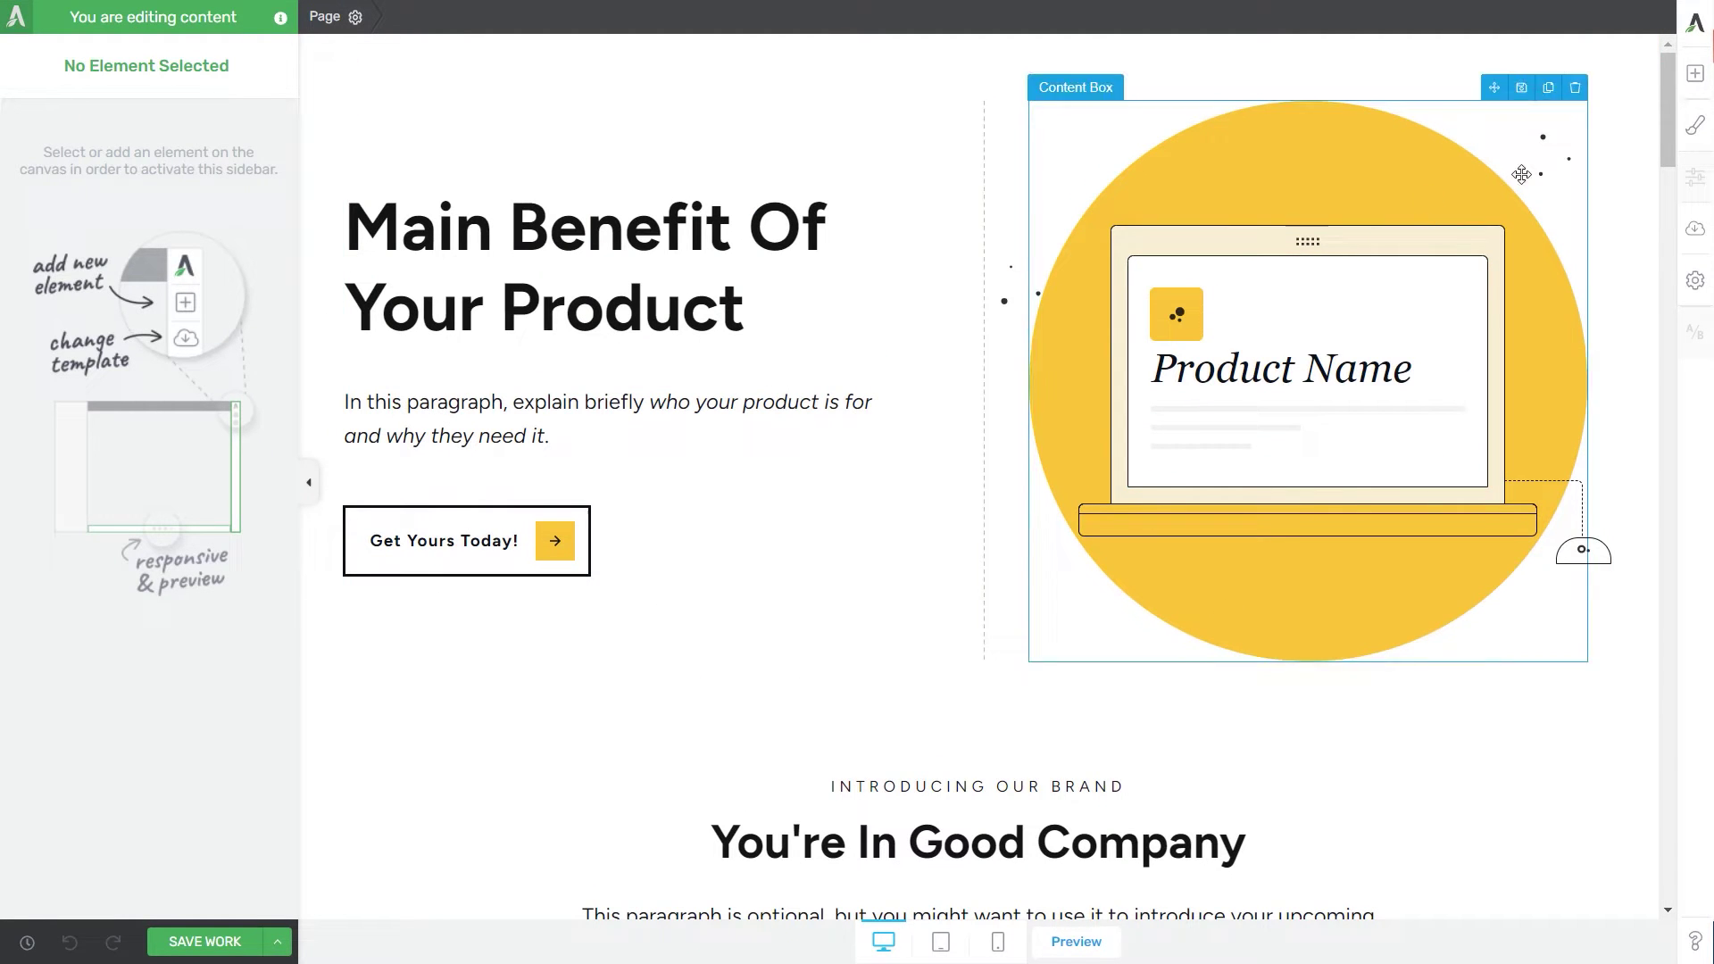
Step: Place an Opt-in Form 02 lead generation form below the hero section
{"action": "left_click", "coordinate": [1686, 83]}
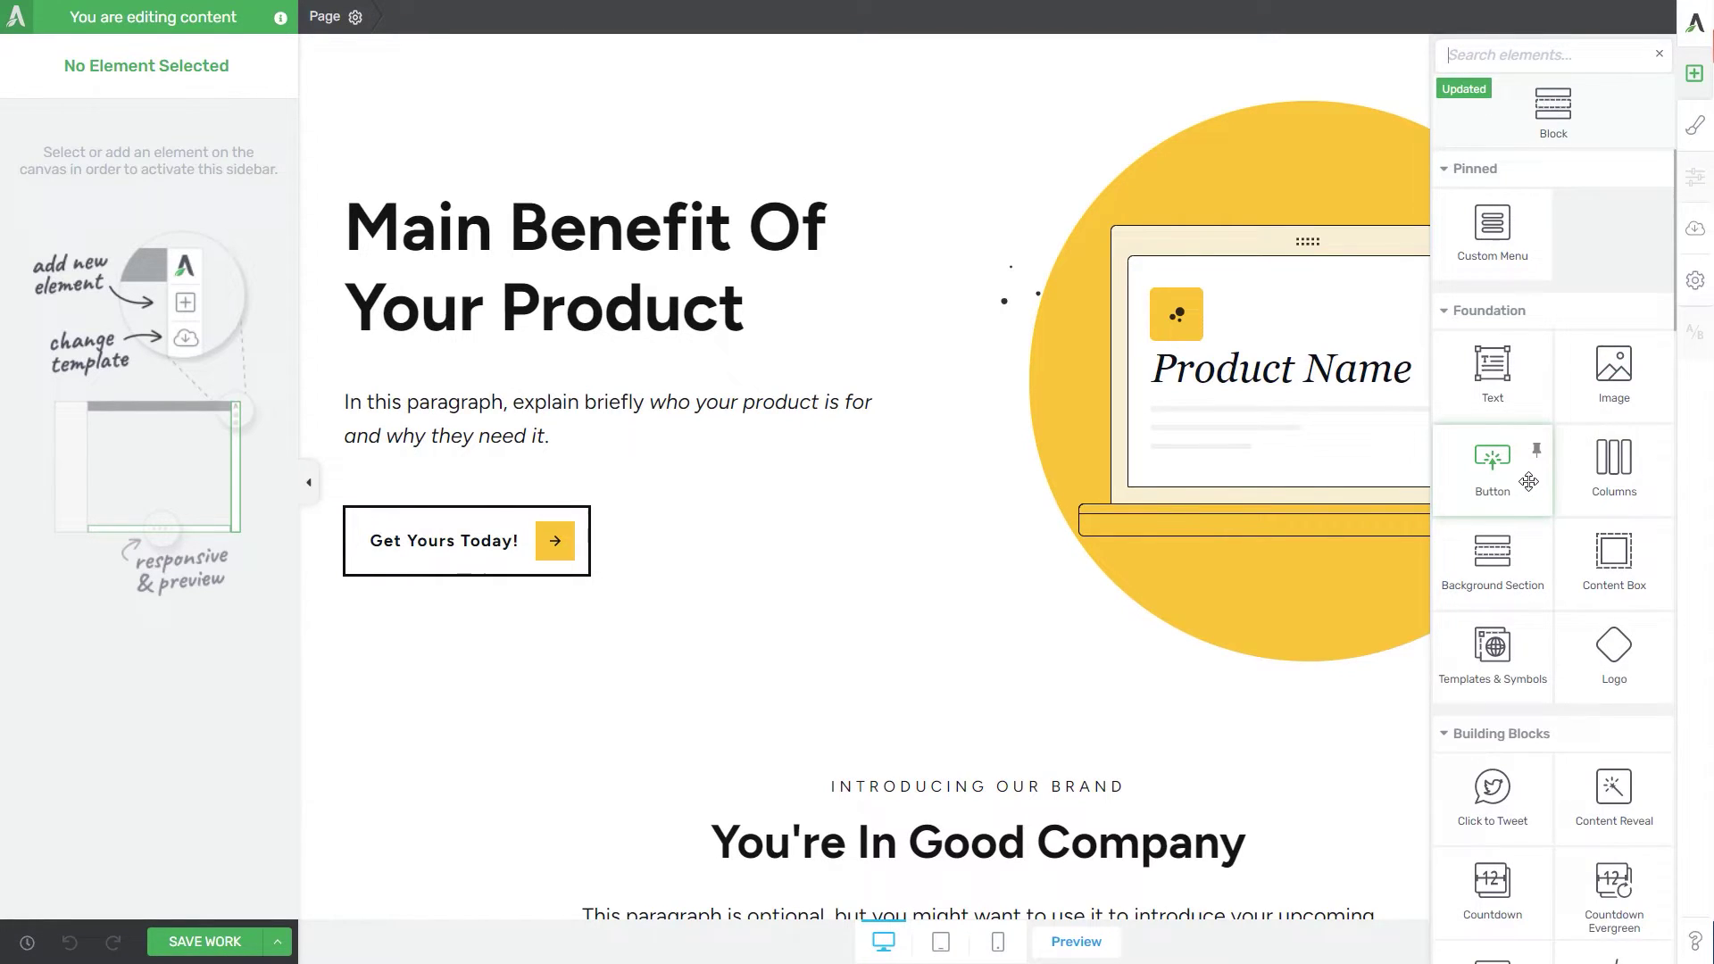
{"action": "scroll", "coordinate": [1528, 480], "scroll_direction": "down", "scroll_amount": 2}
{"action": "type", "text": "lead"}
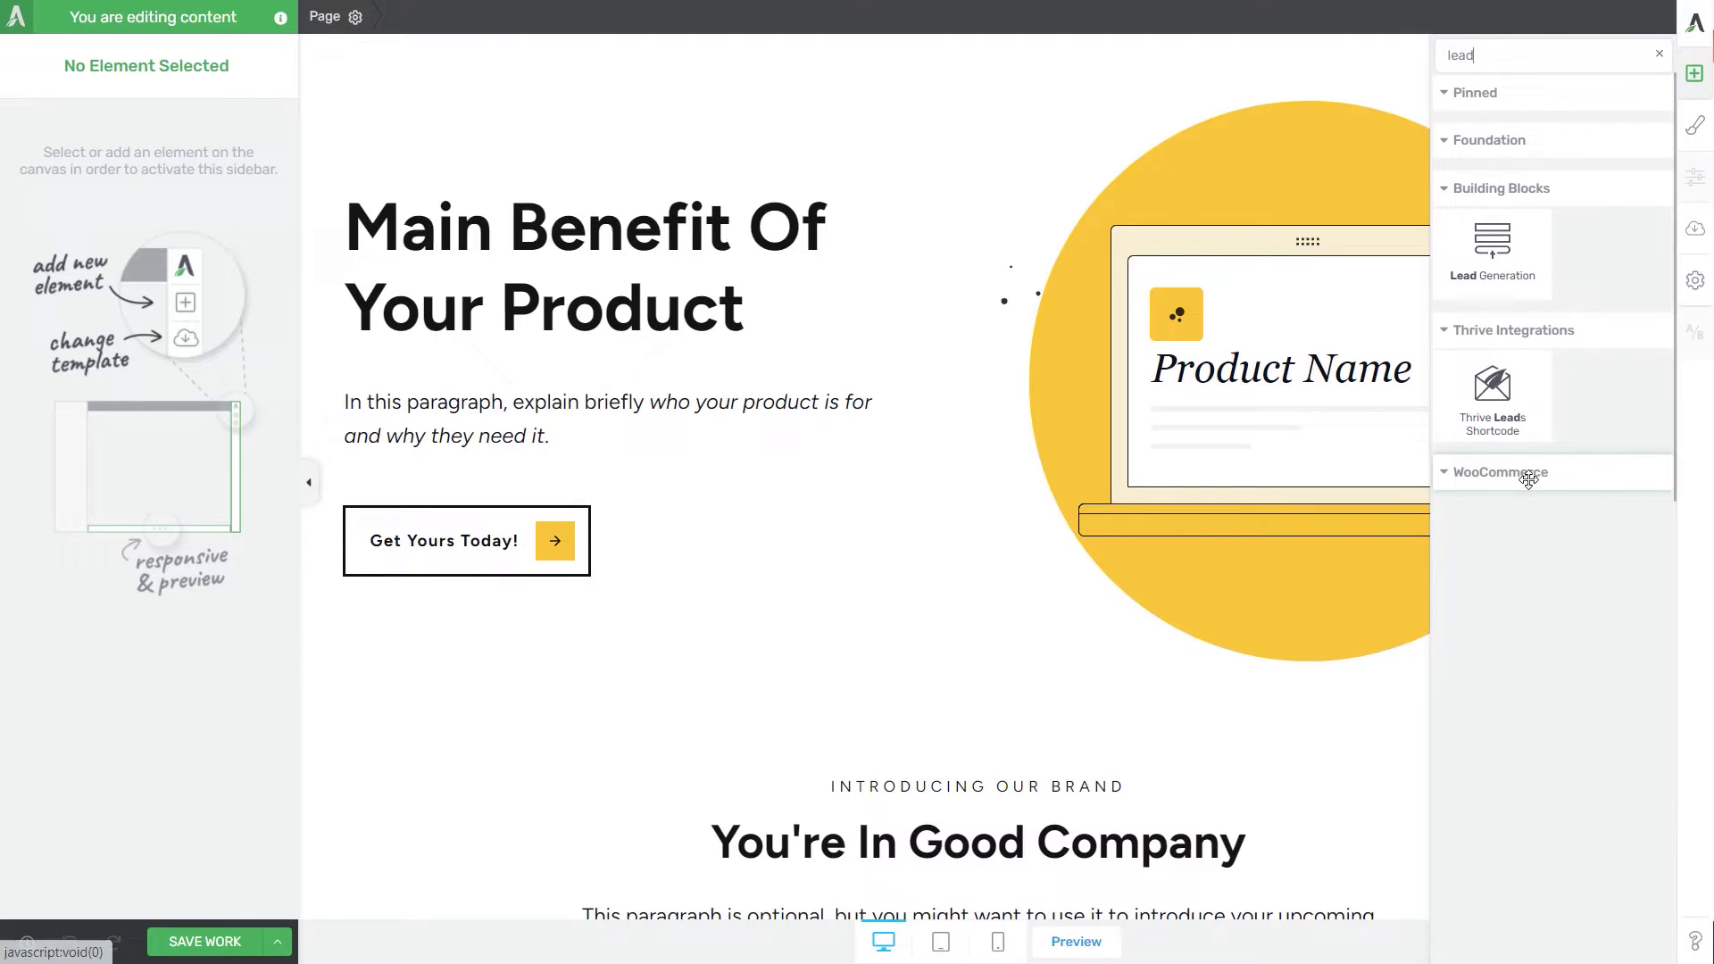
{"action": "left_click_drag", "start_coordinate": [1477, 283], "coordinate": [964, 660]}
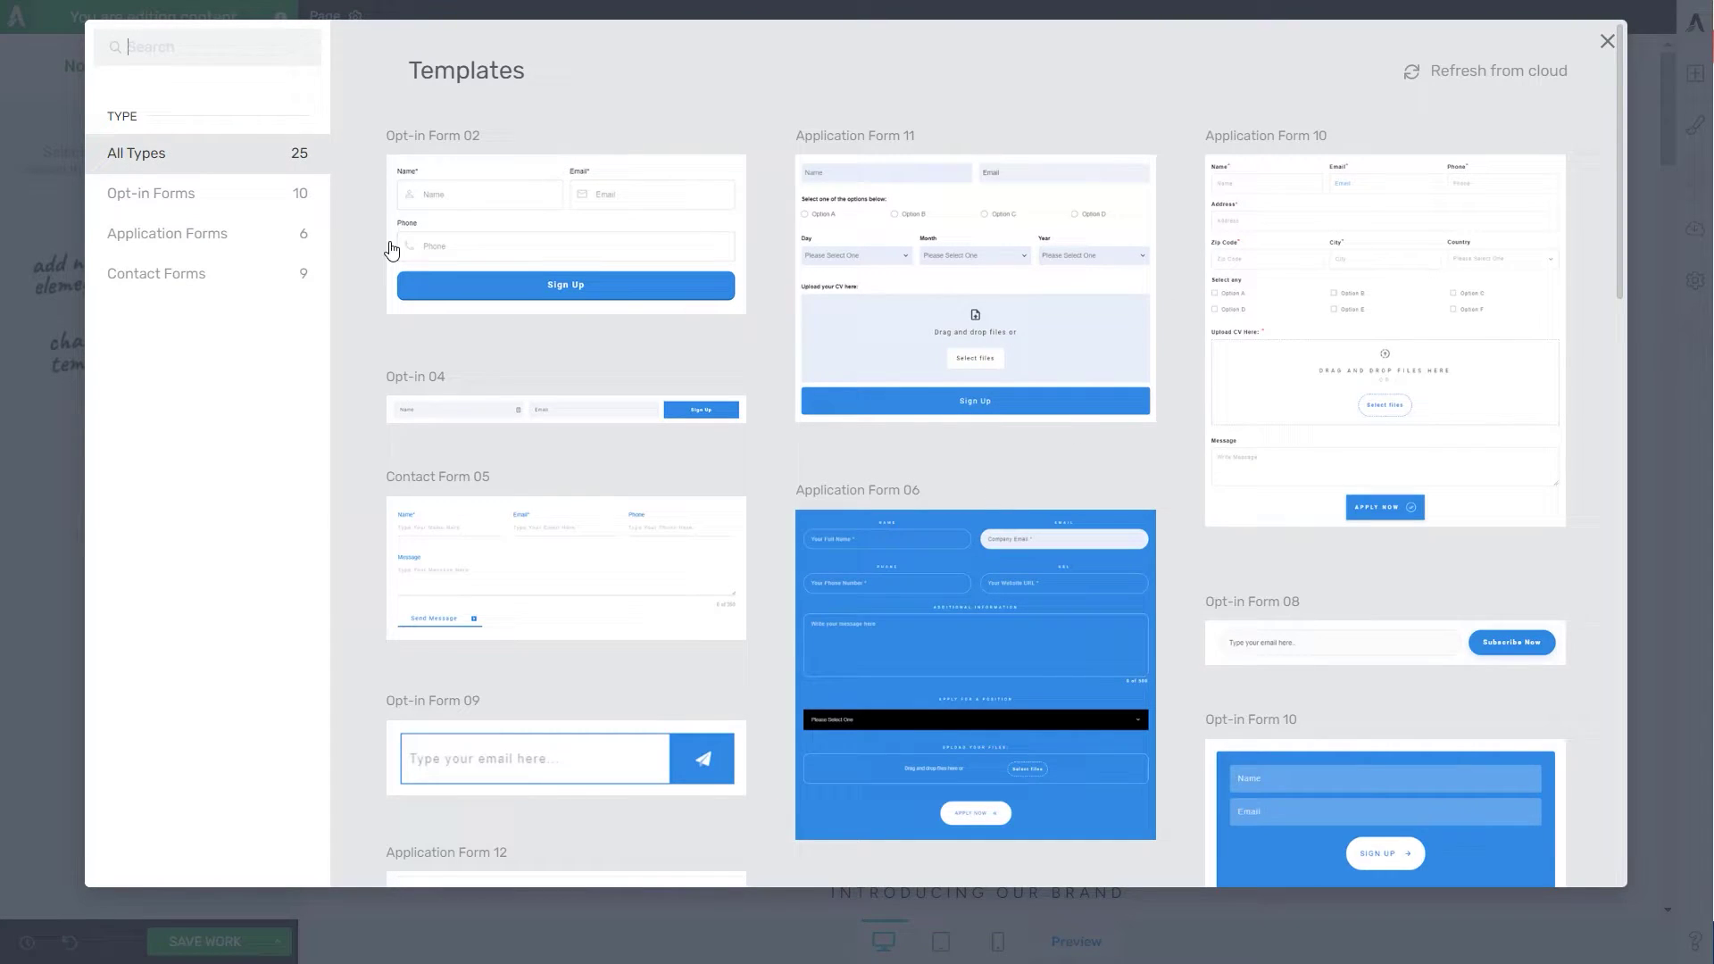
{"action": "left_click", "coordinate": [515, 215]}
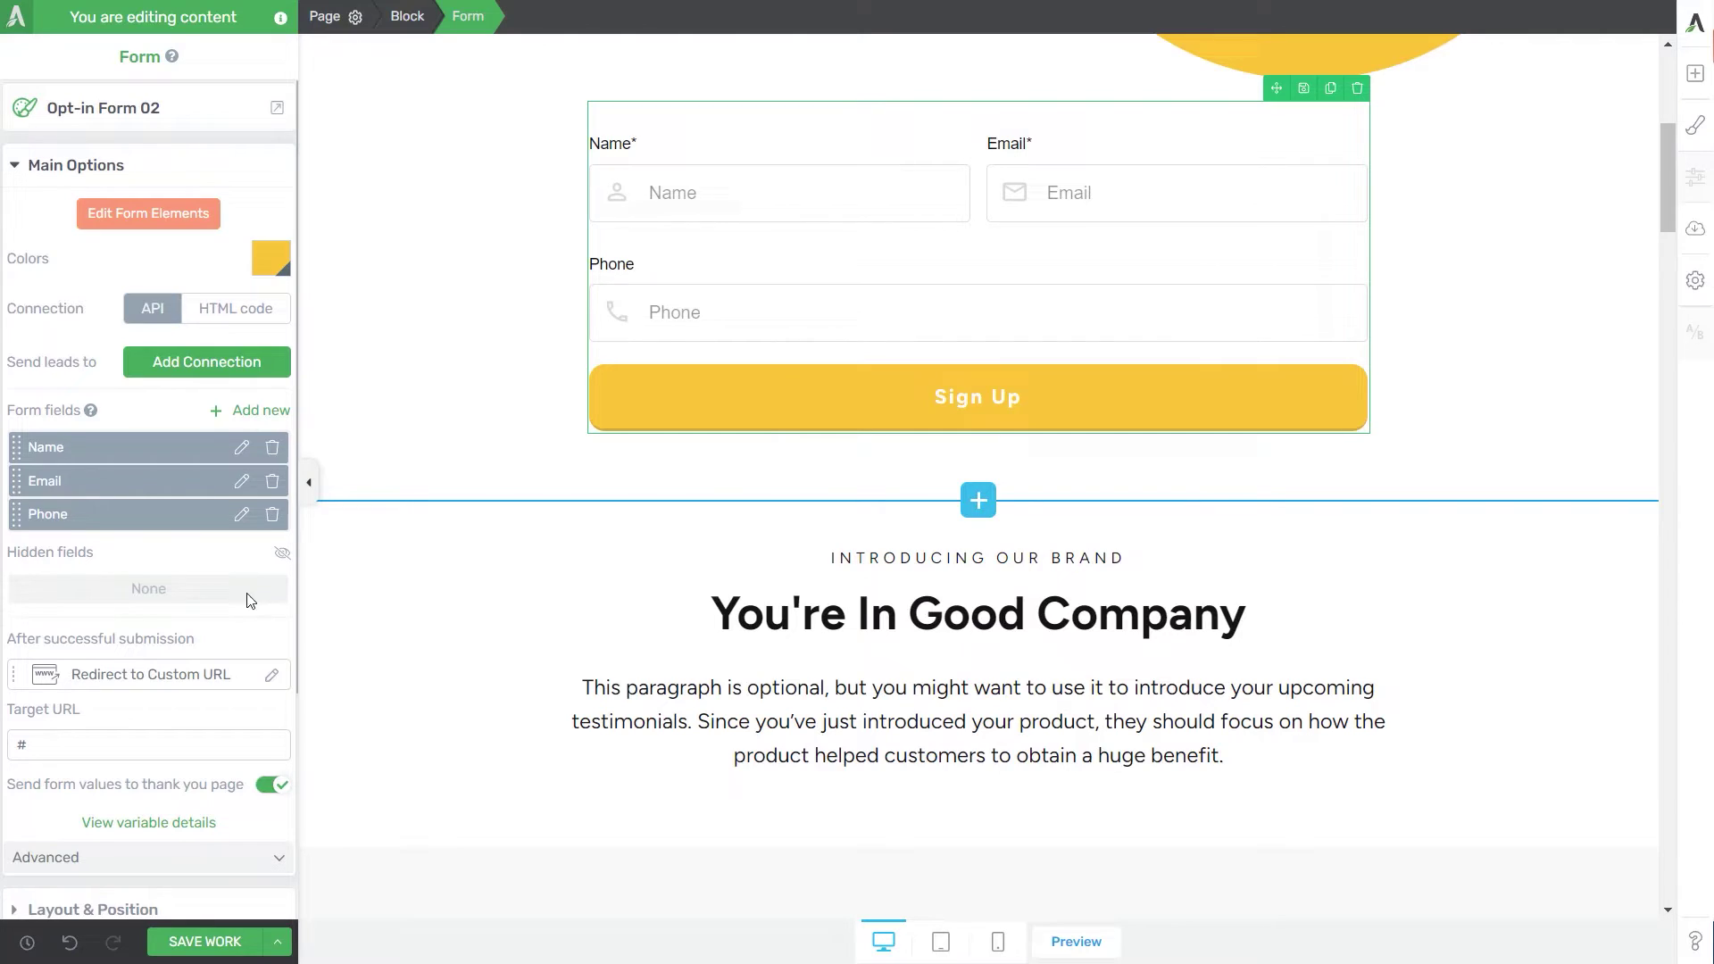
Step: Connect the form's leads to Brevo's 'Your first list' mailing list
{"action": "left_click", "coordinate": [174, 366]}
{"action": "left_click", "coordinate": [125, 439]}
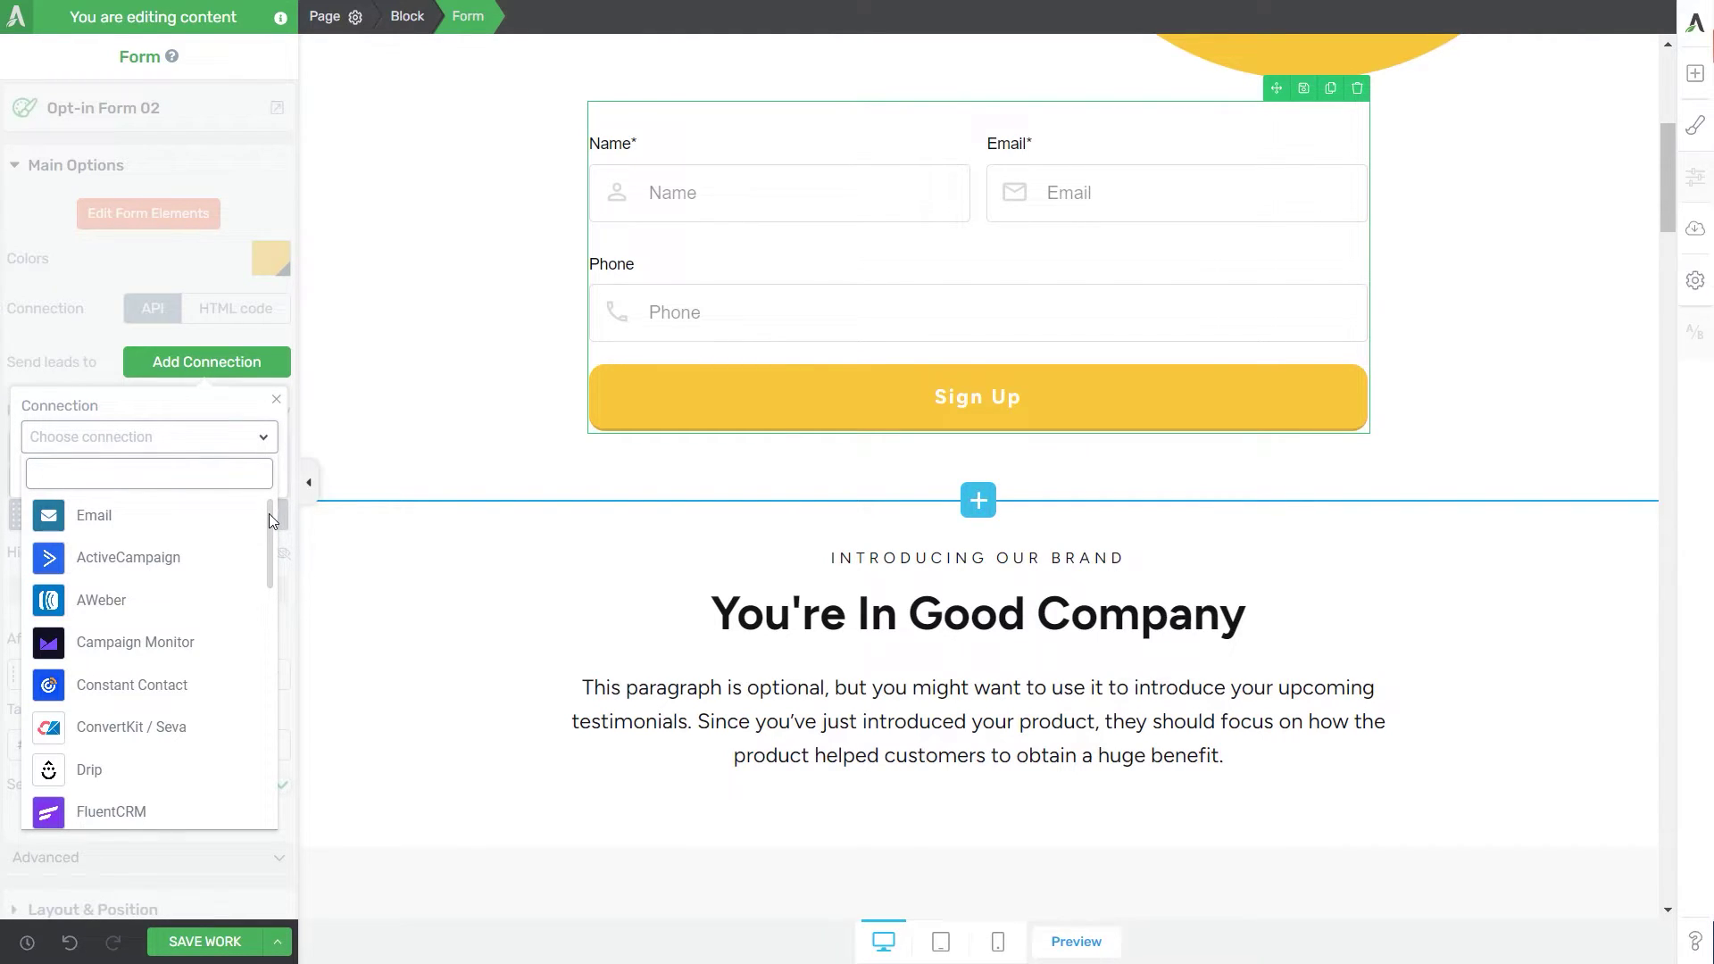
{"action": "left_click_drag", "start_coordinate": [269, 512], "coordinate": [272, 646]}
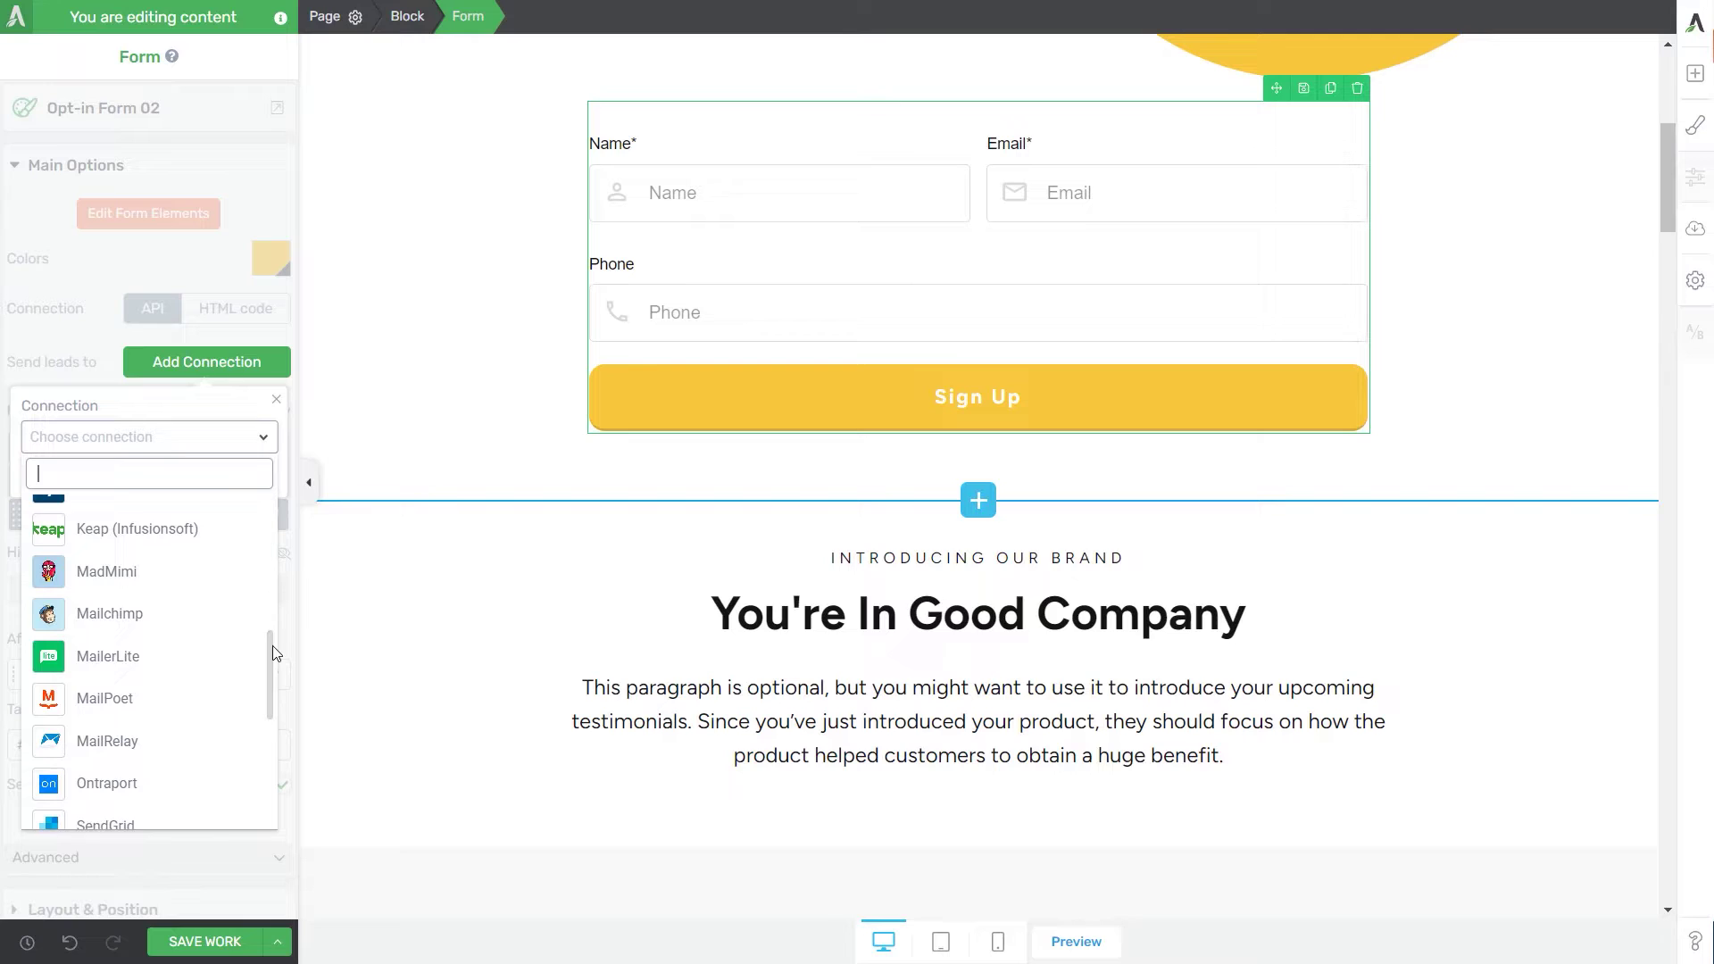
{"action": "scroll", "coordinate": [271, 646], "scroll_direction": "up", "scroll_amount": 1}
{"action": "scroll", "coordinate": [196, 688], "scroll_direction": "down", "scroll_amount": 4}
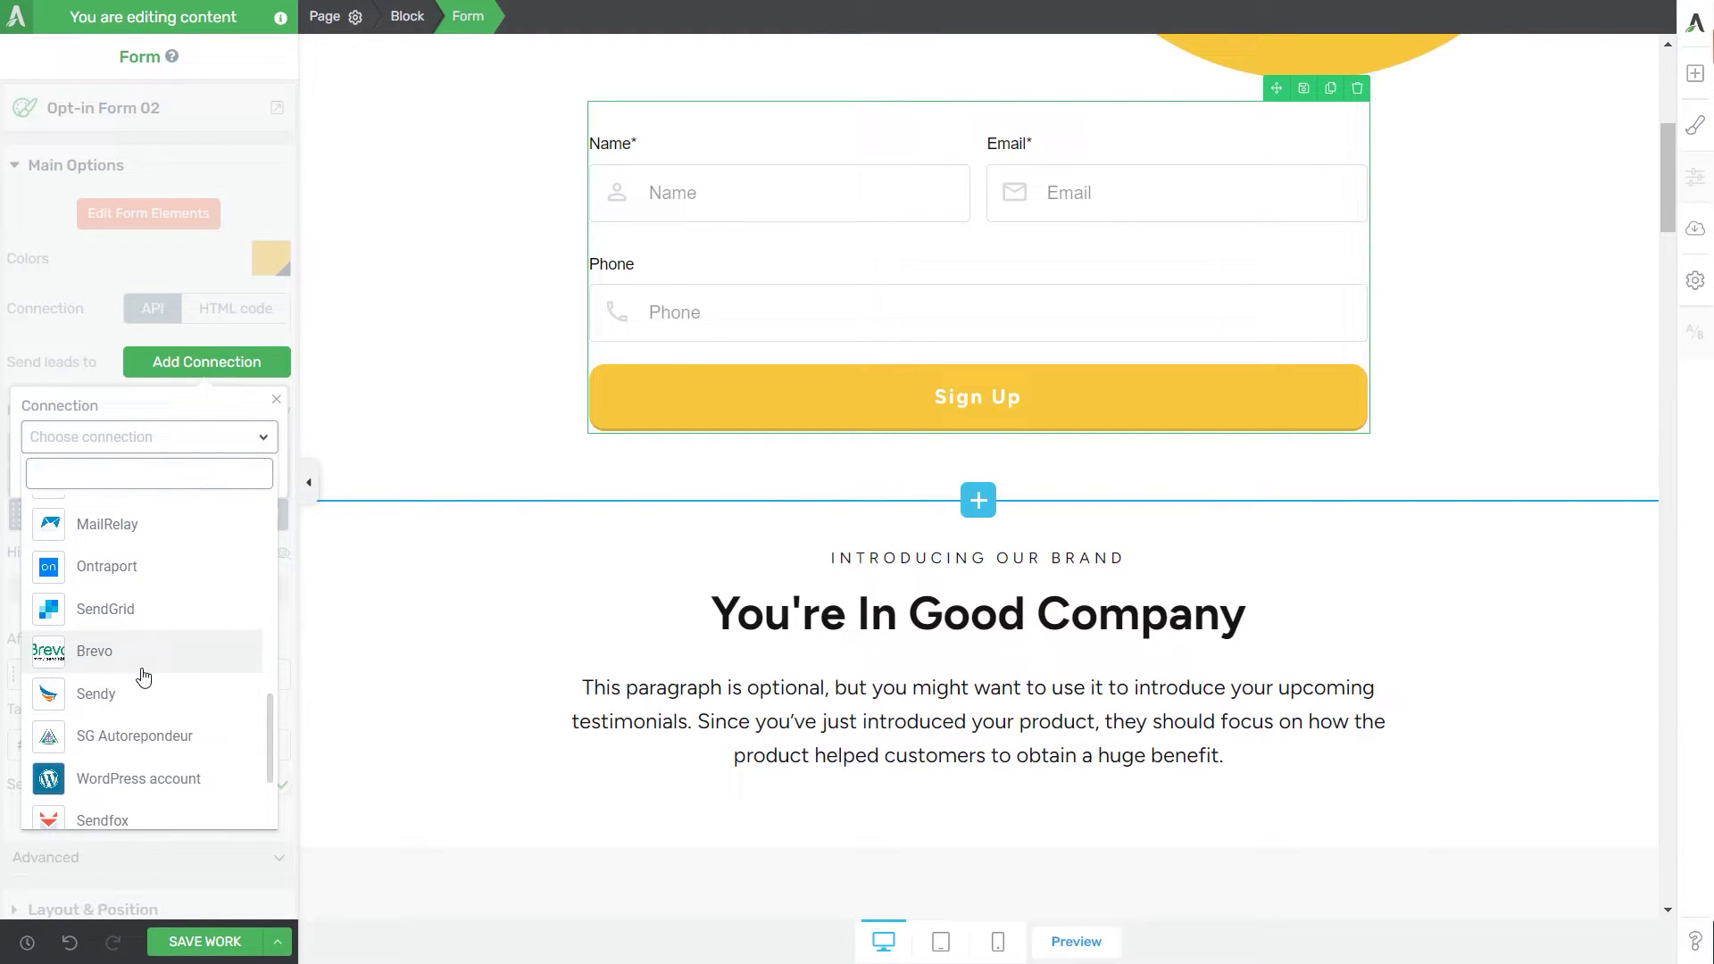
{"action": "left_click", "coordinate": [143, 670]}
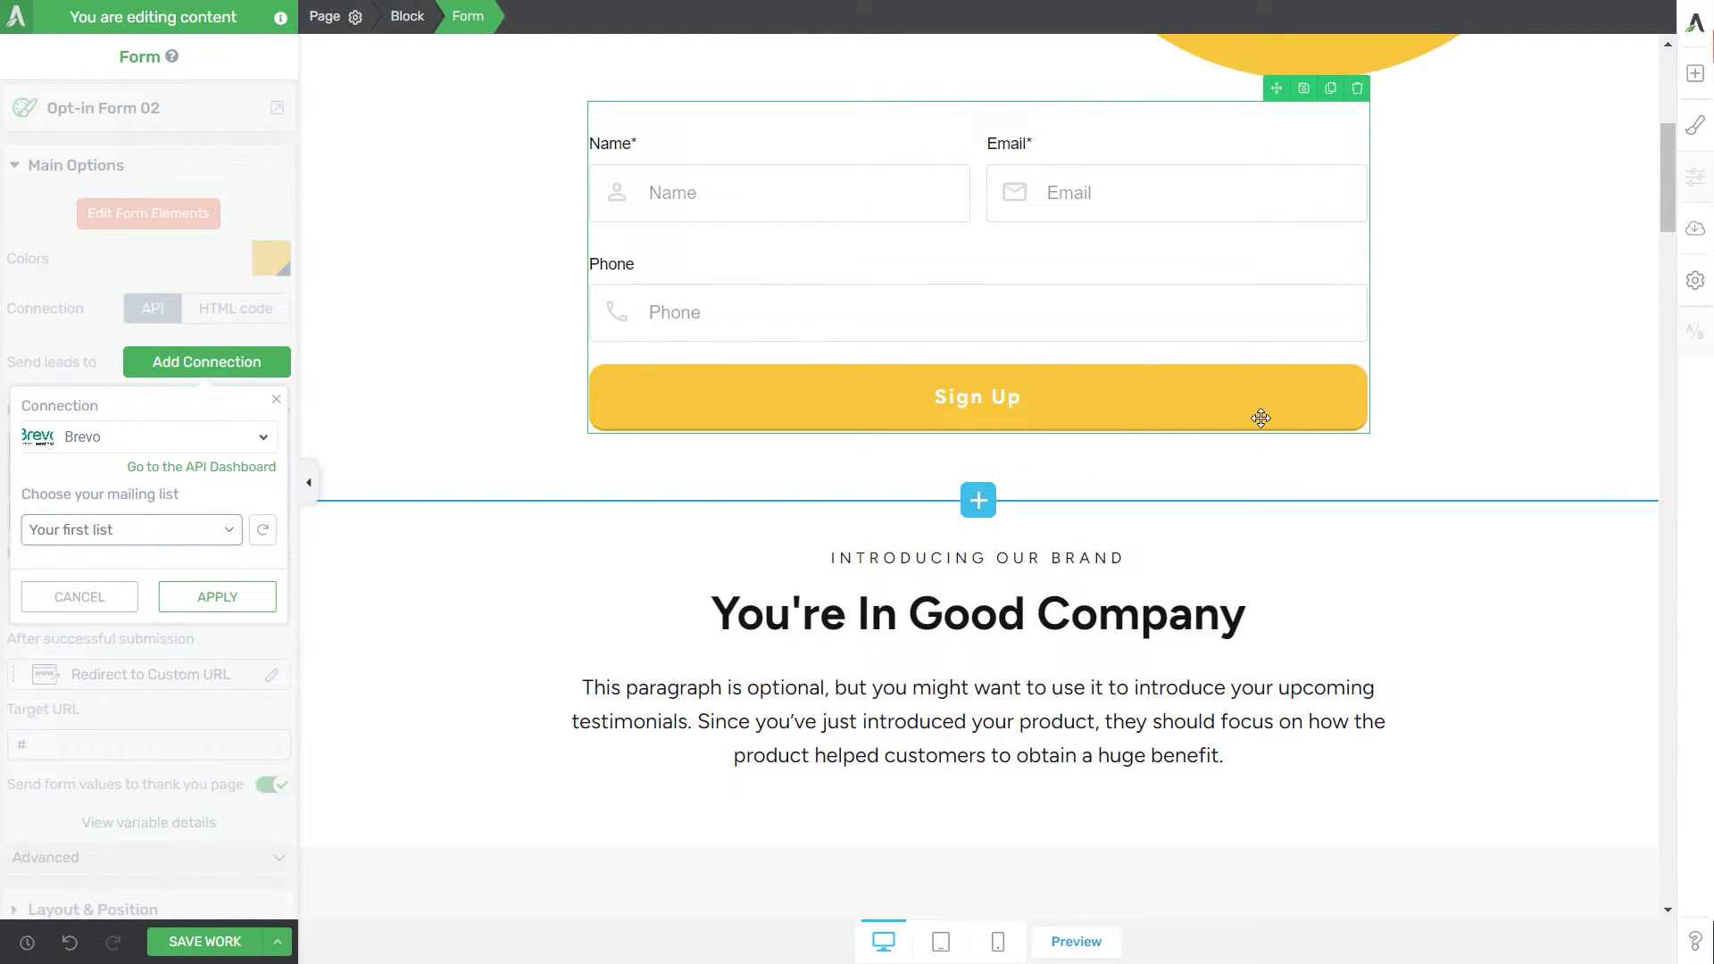
Step: Apply the Brevo connection and remove the Phone field, adding no new field
{"action": "left_click", "coordinate": [248, 596]}
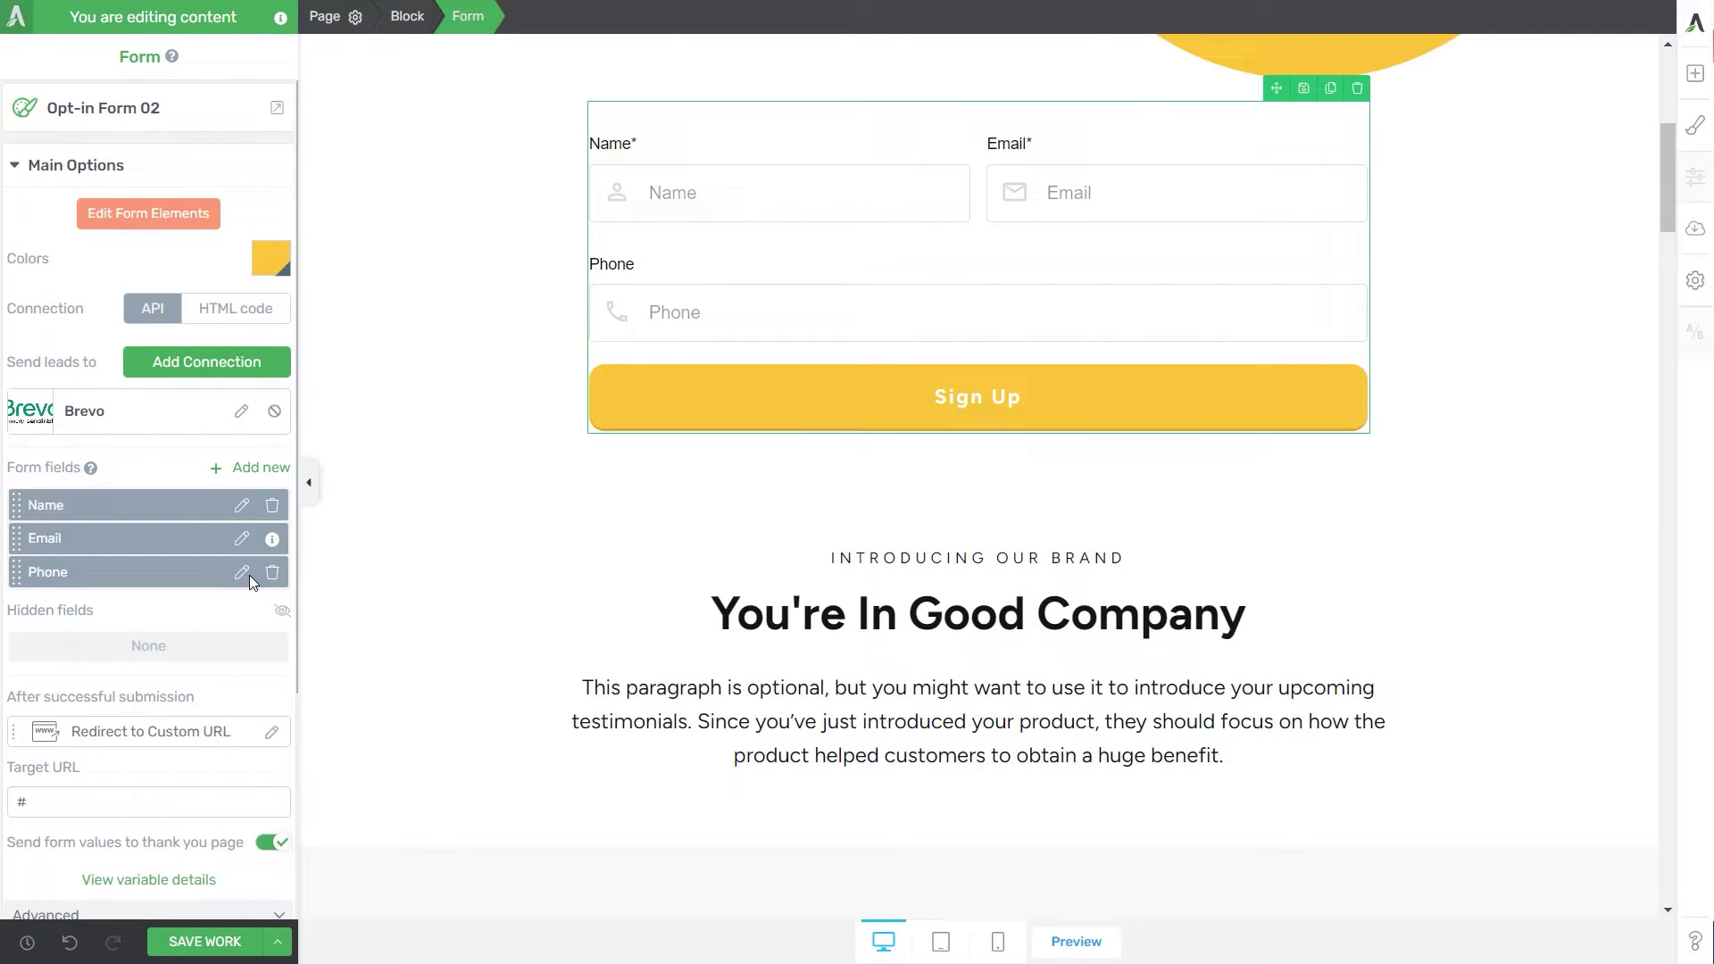
{"action": "scroll", "coordinate": [1137, 565], "scroll_direction": "up", "scroll_amount": 1}
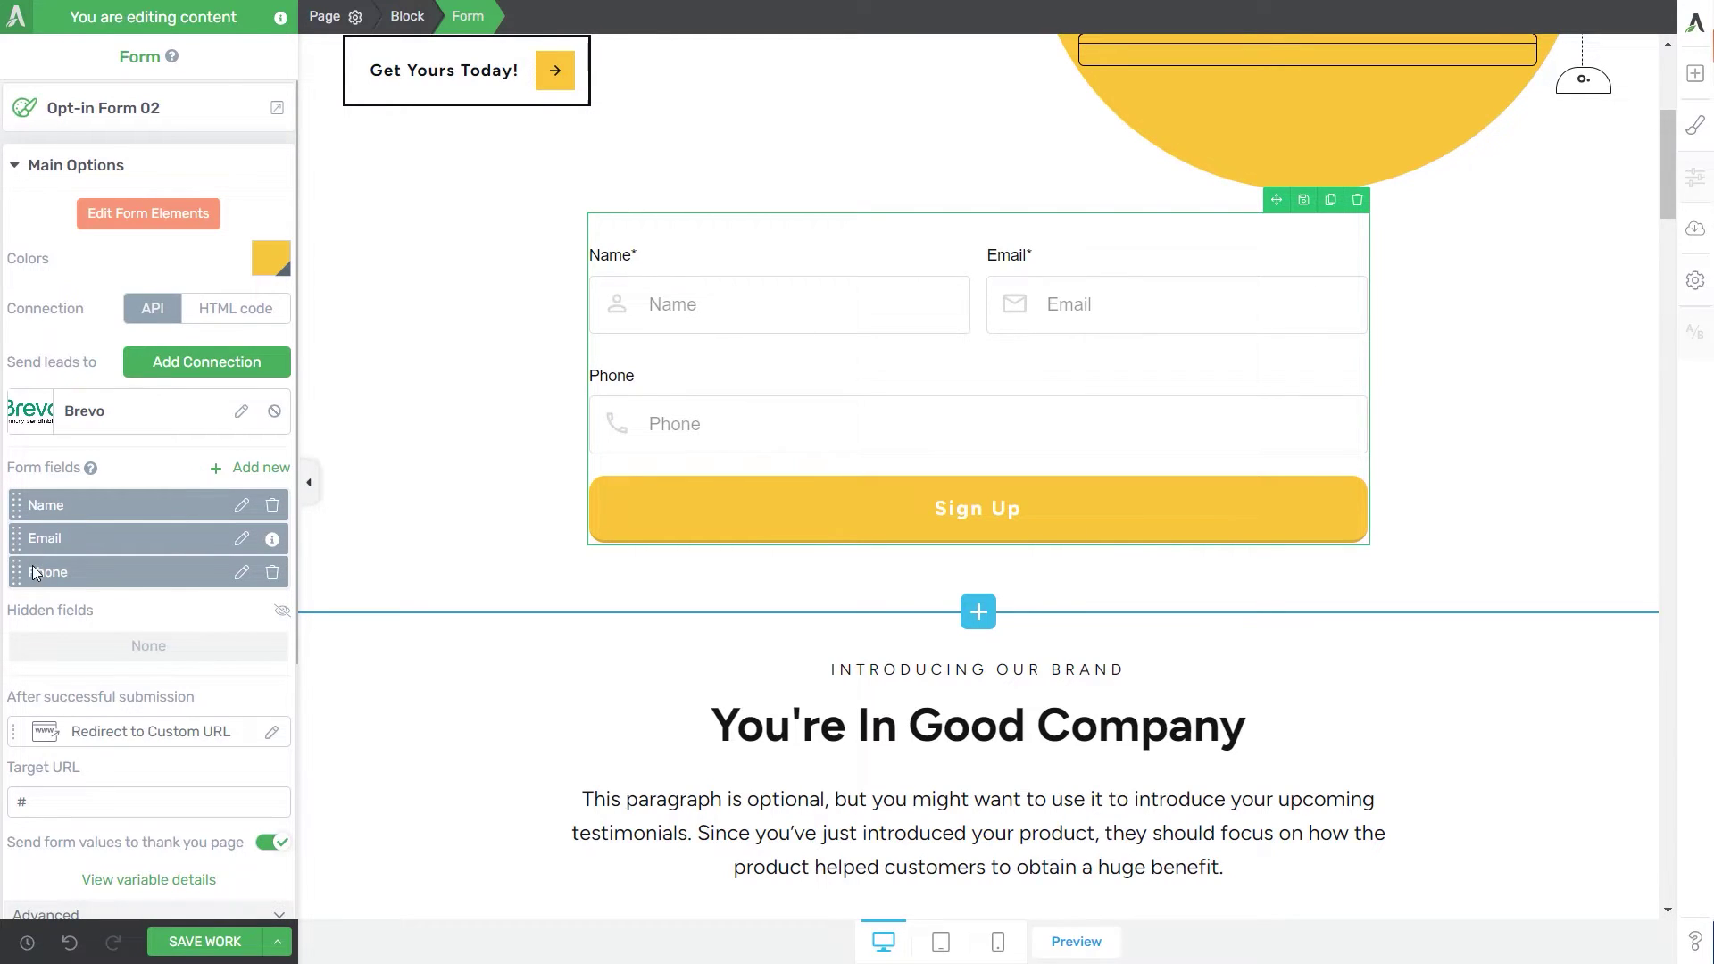
{"action": "left_click", "coordinate": [273, 572]}
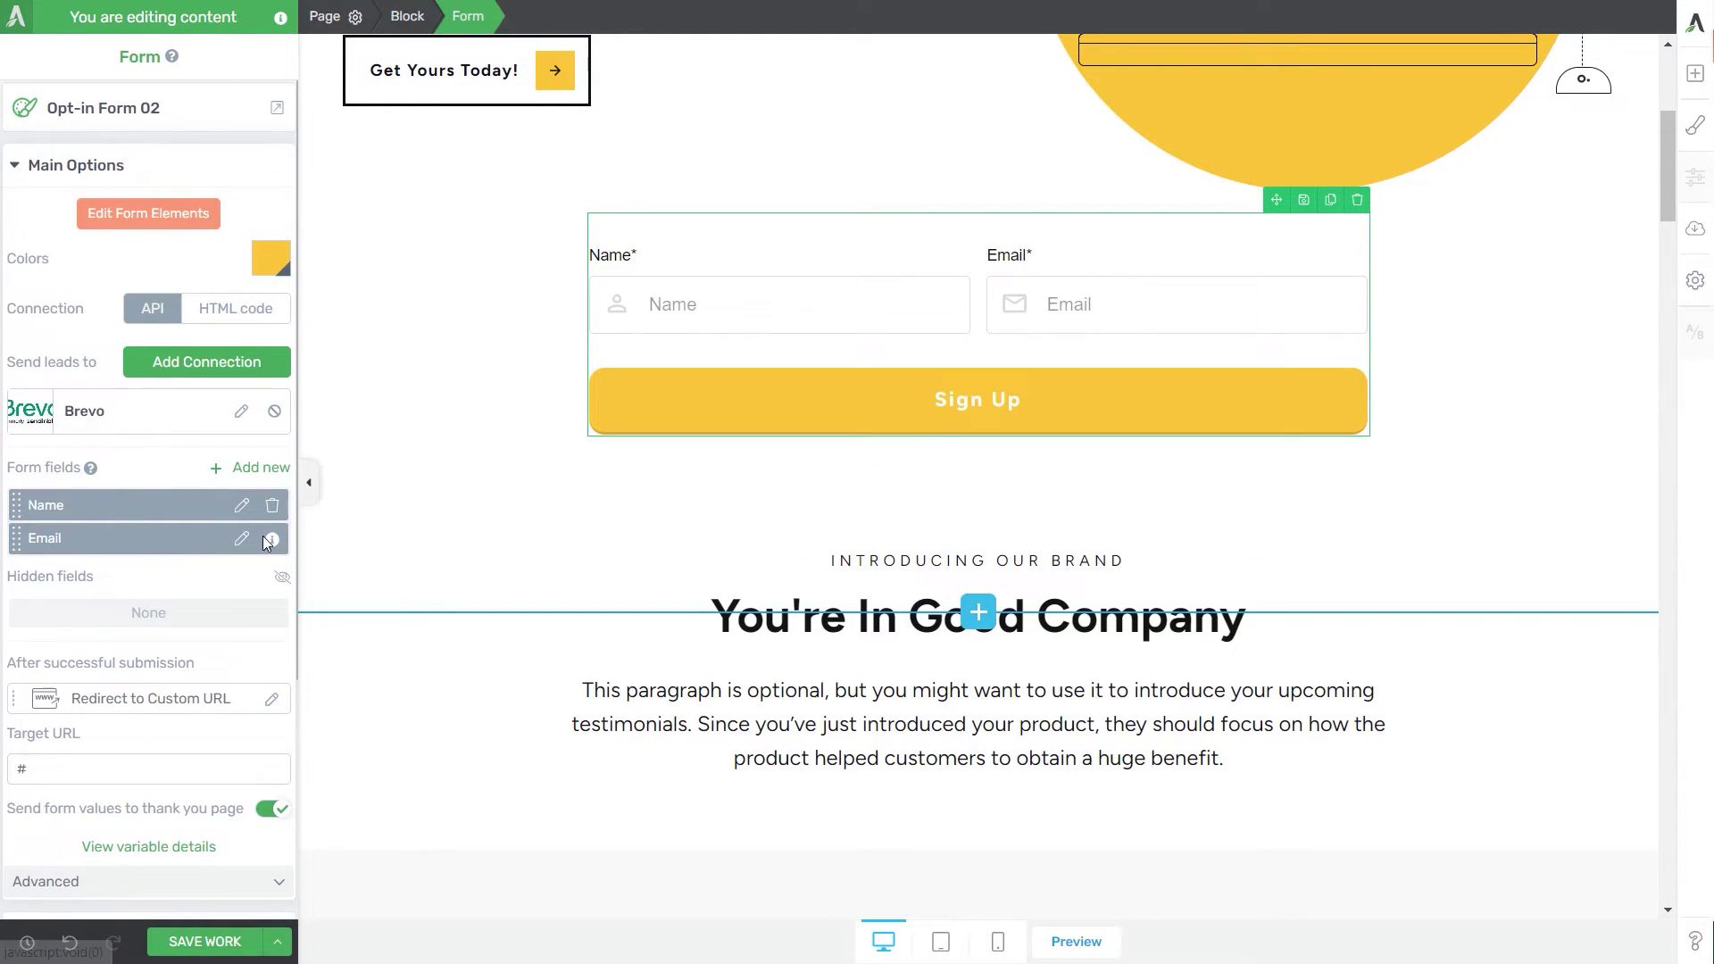
{"action": "left_click", "coordinate": [257, 468]}
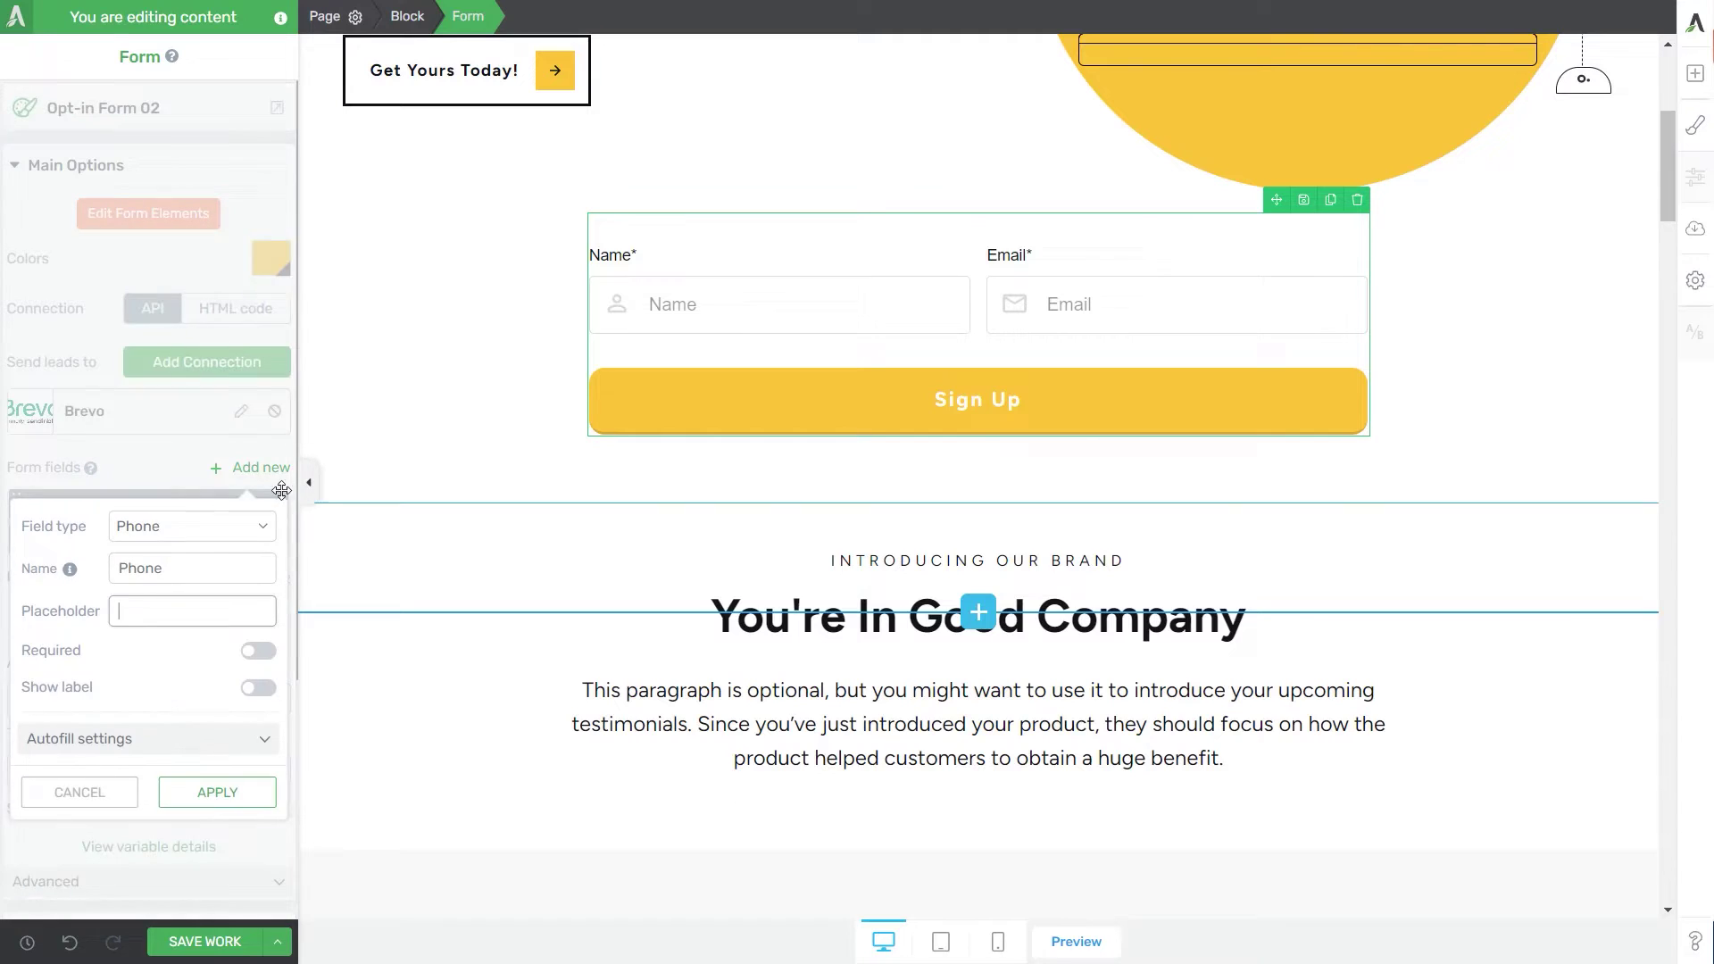
{"action": "left_click", "coordinate": [194, 534]}
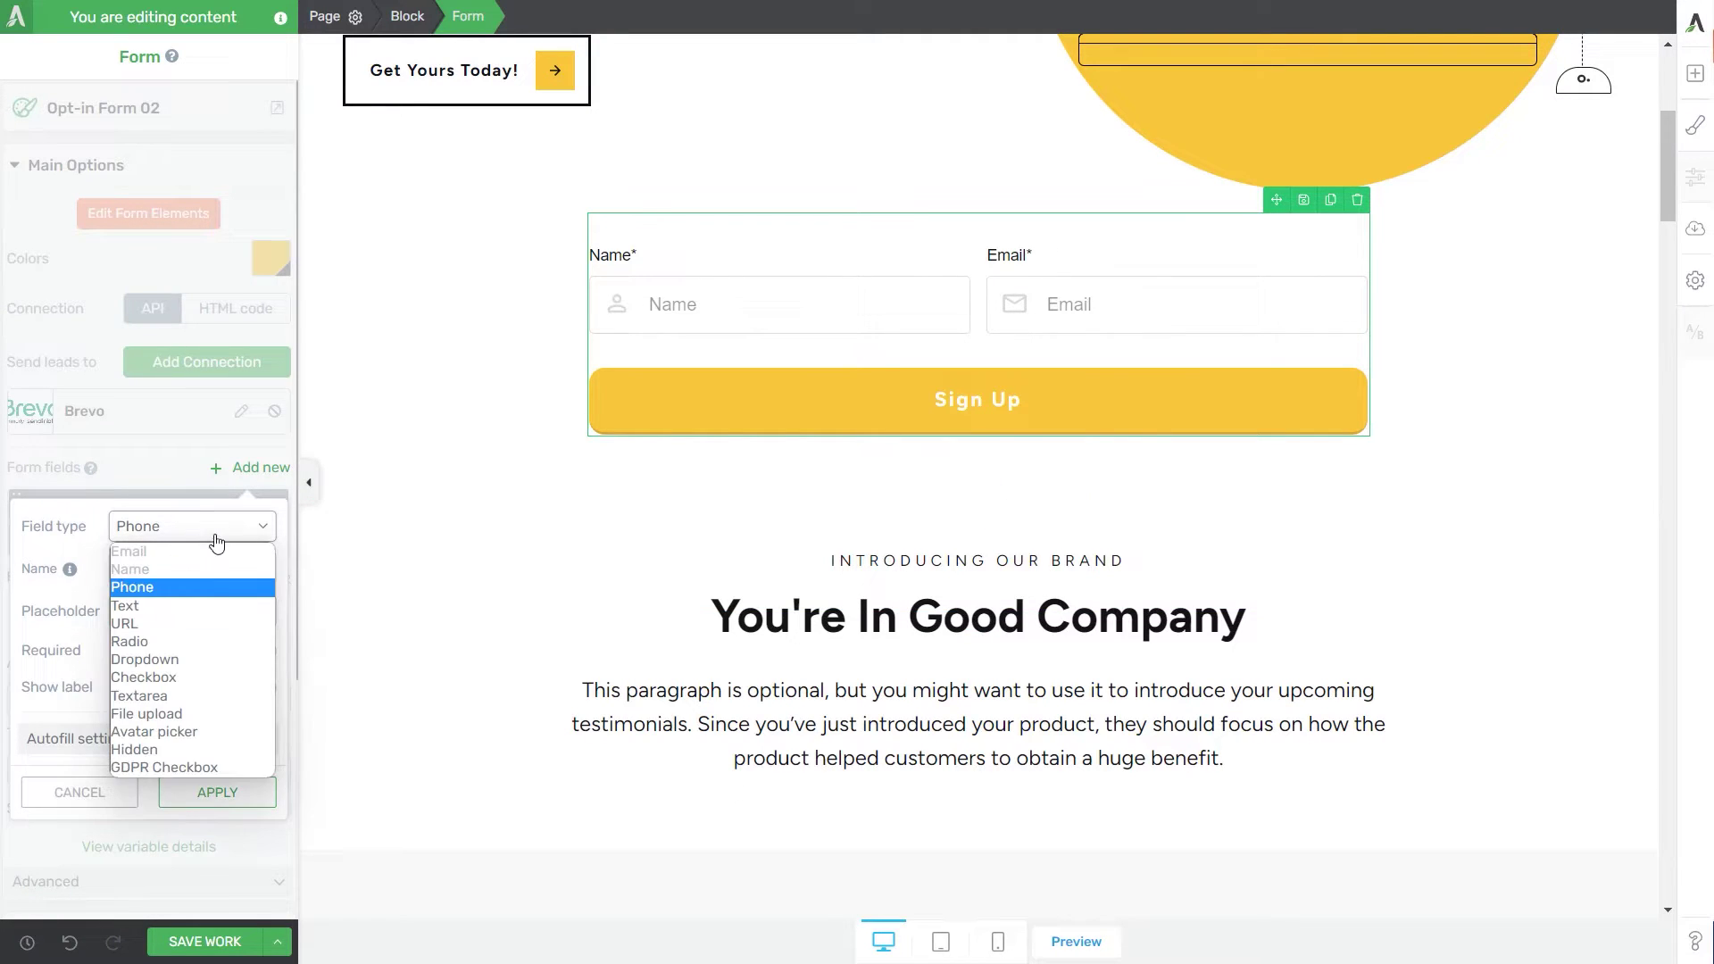
{"action": "left_click", "coordinate": [79, 792]}
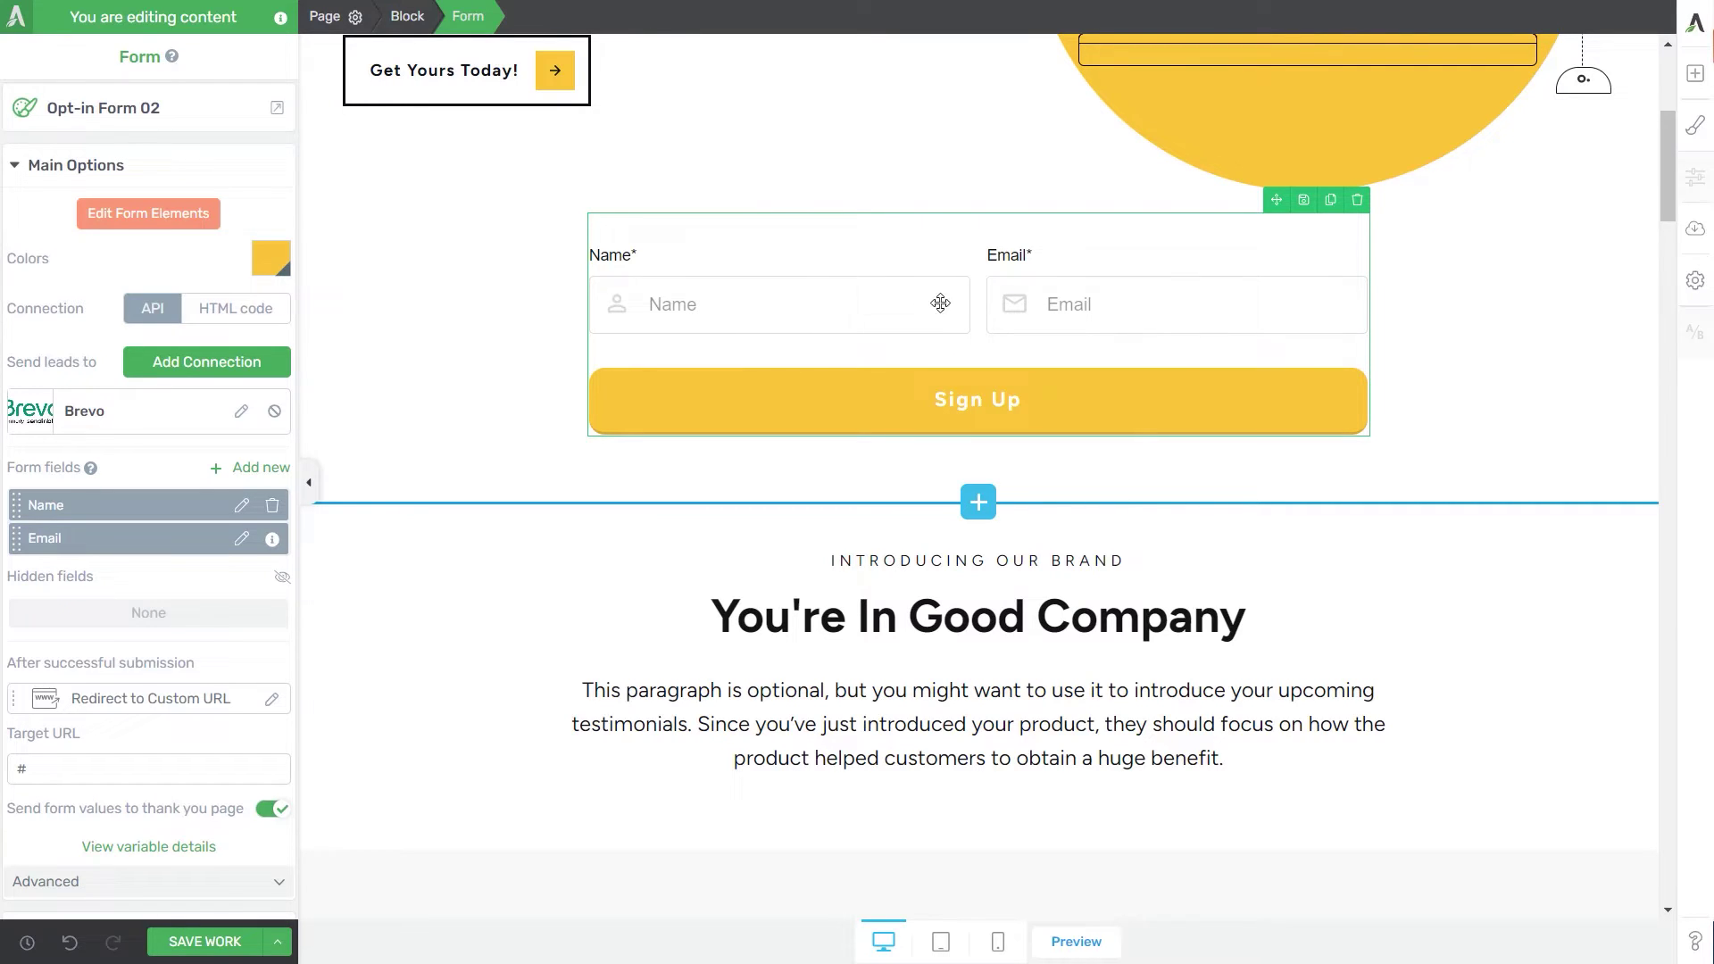
Step: In form edit mode, narrow the Name field so the Email field widens
{"action": "left_click", "coordinate": [129, 219]}
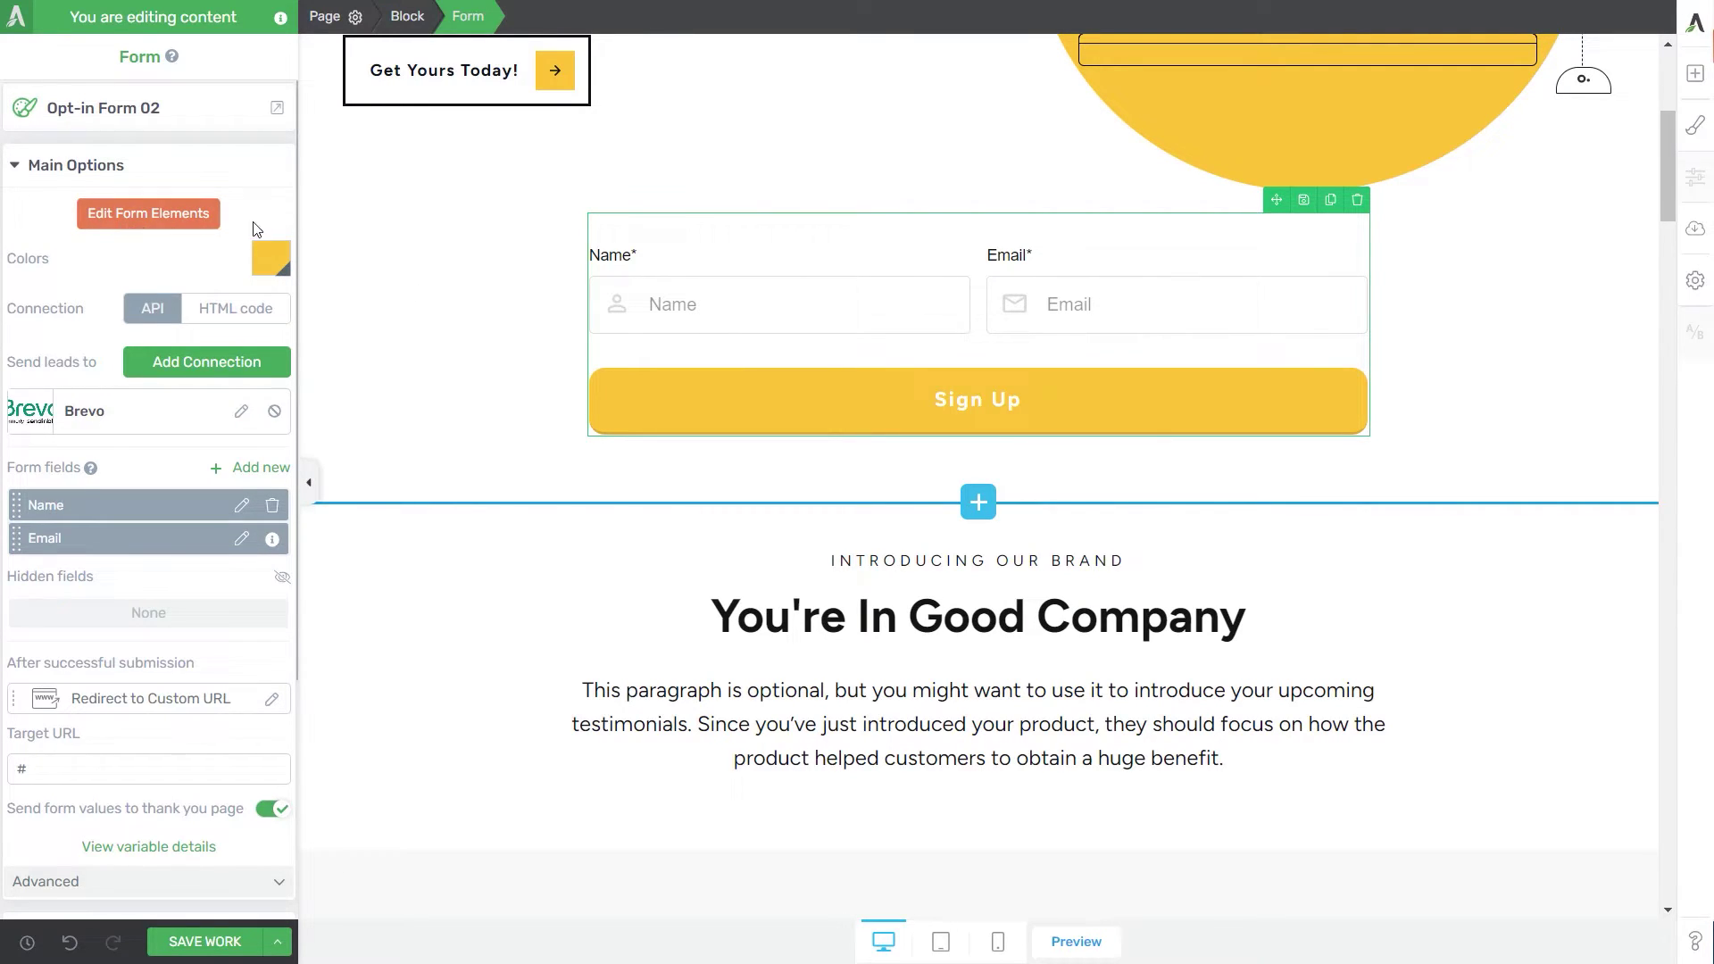
{"action": "left_click", "coordinate": [781, 314]}
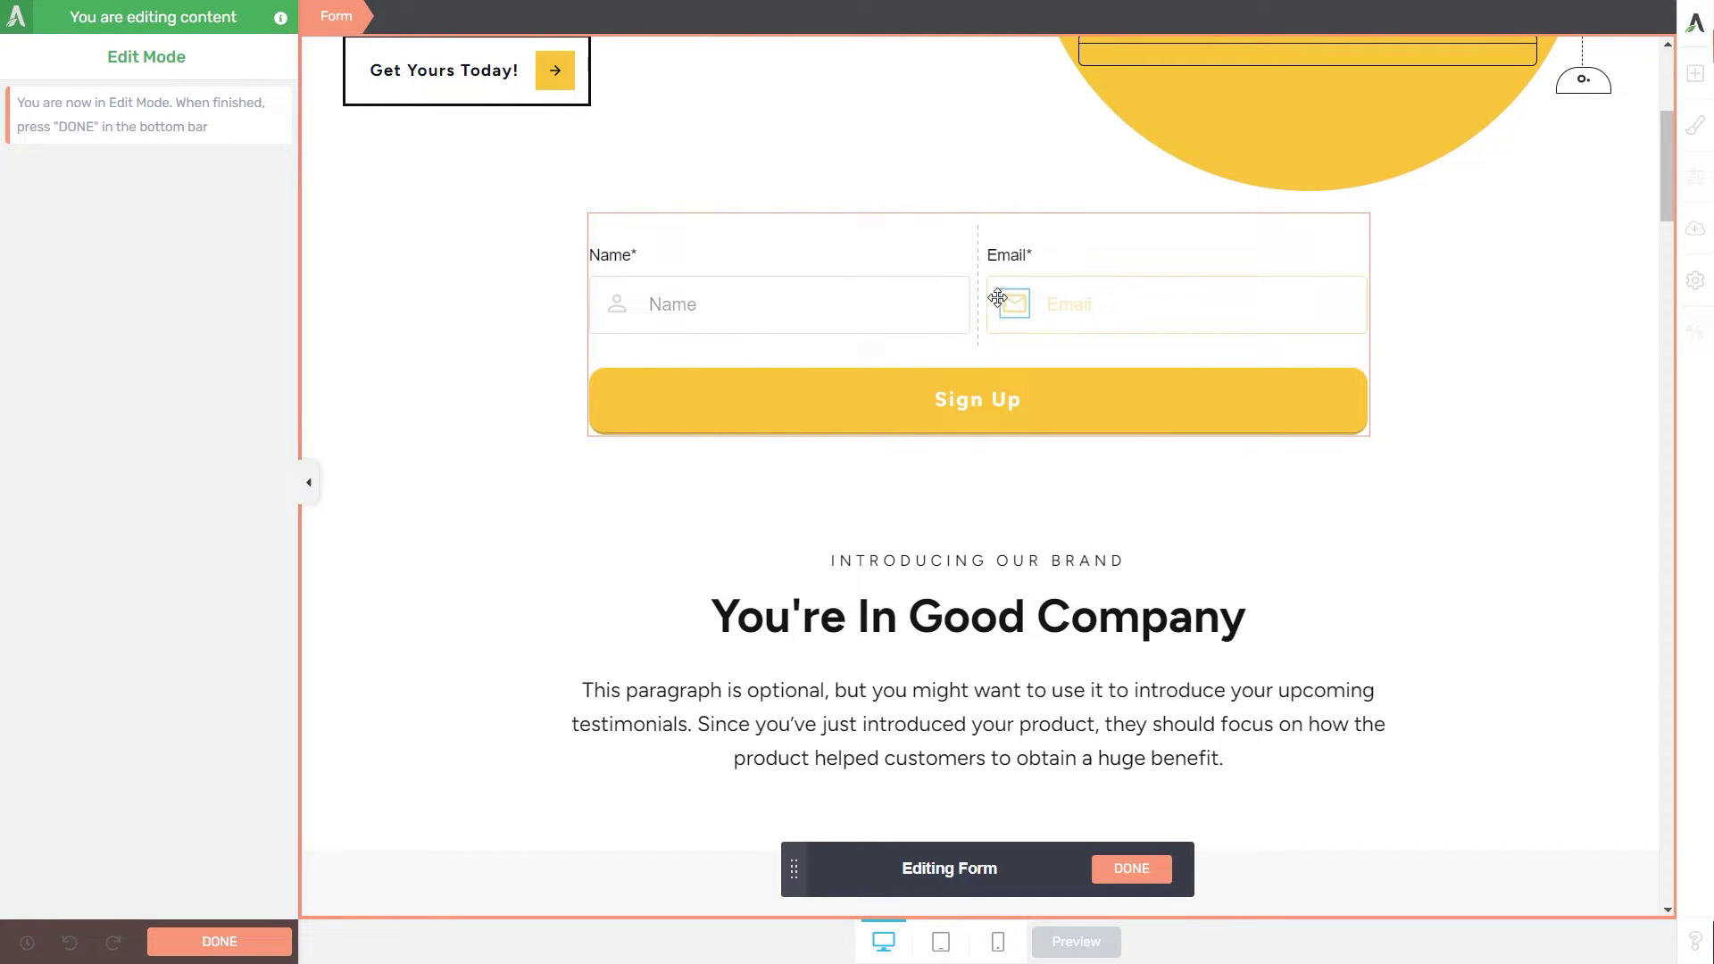
{"action": "left_click_drag", "start_coordinate": [965, 301], "coordinate": [897, 301]}
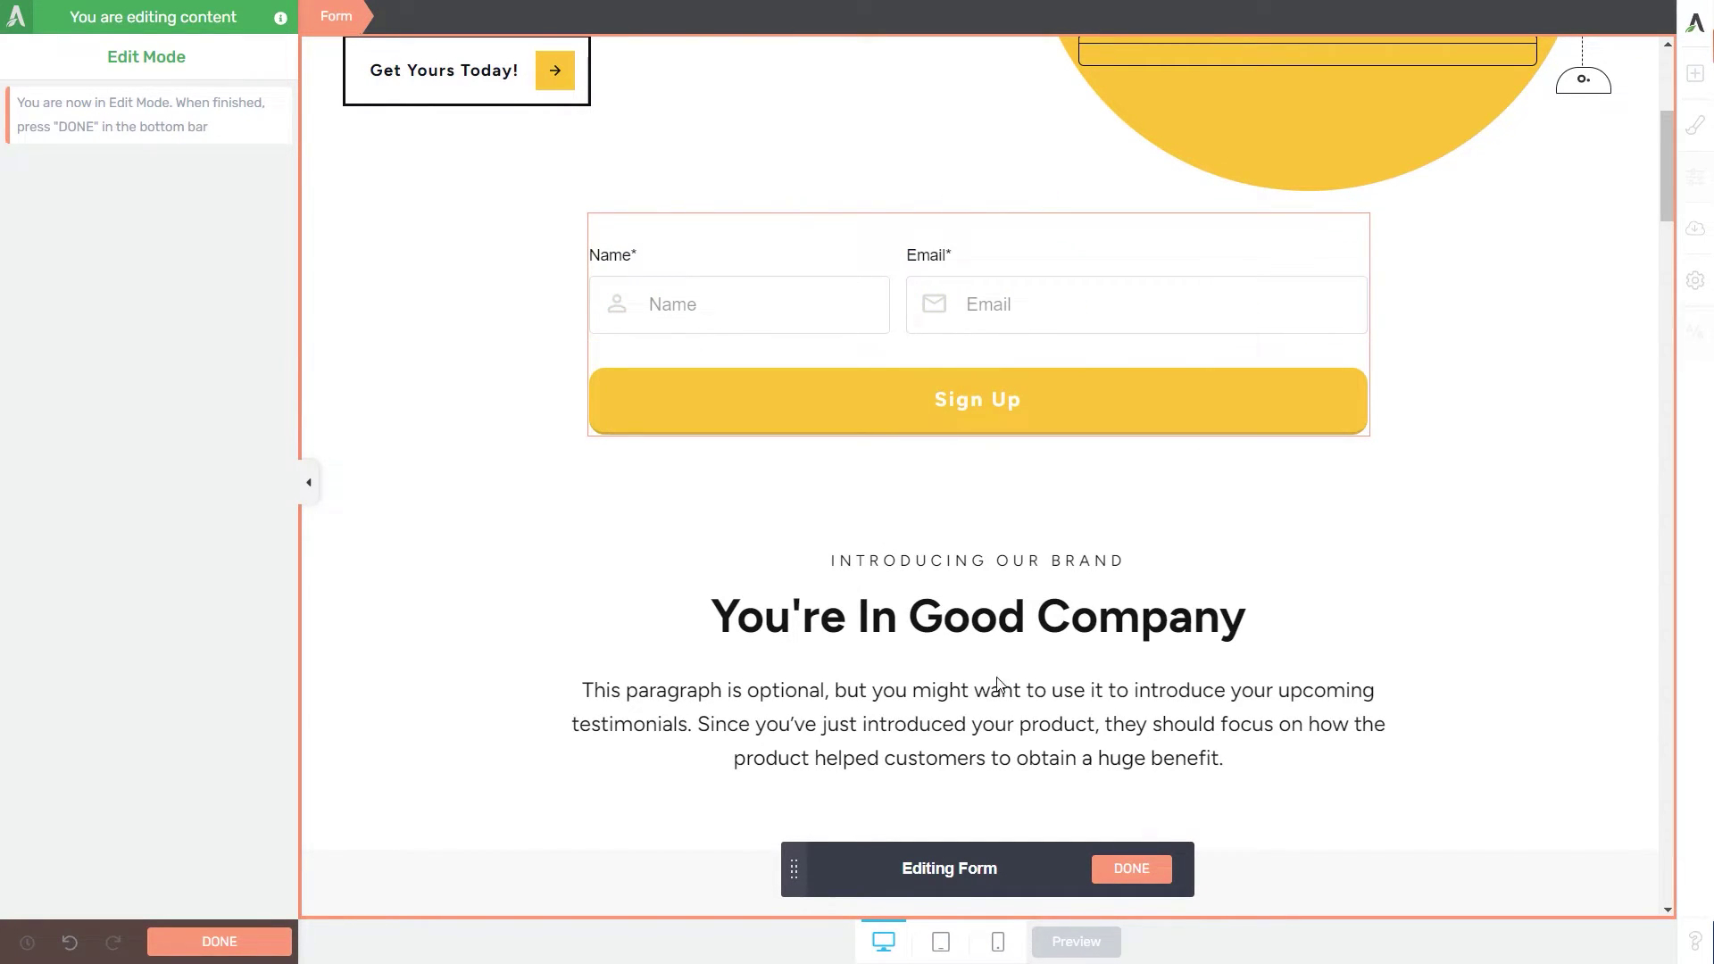
Step: Finish form editing and go to the Thrive Leads dashboard
{"action": "left_click", "coordinate": [893, 471]}
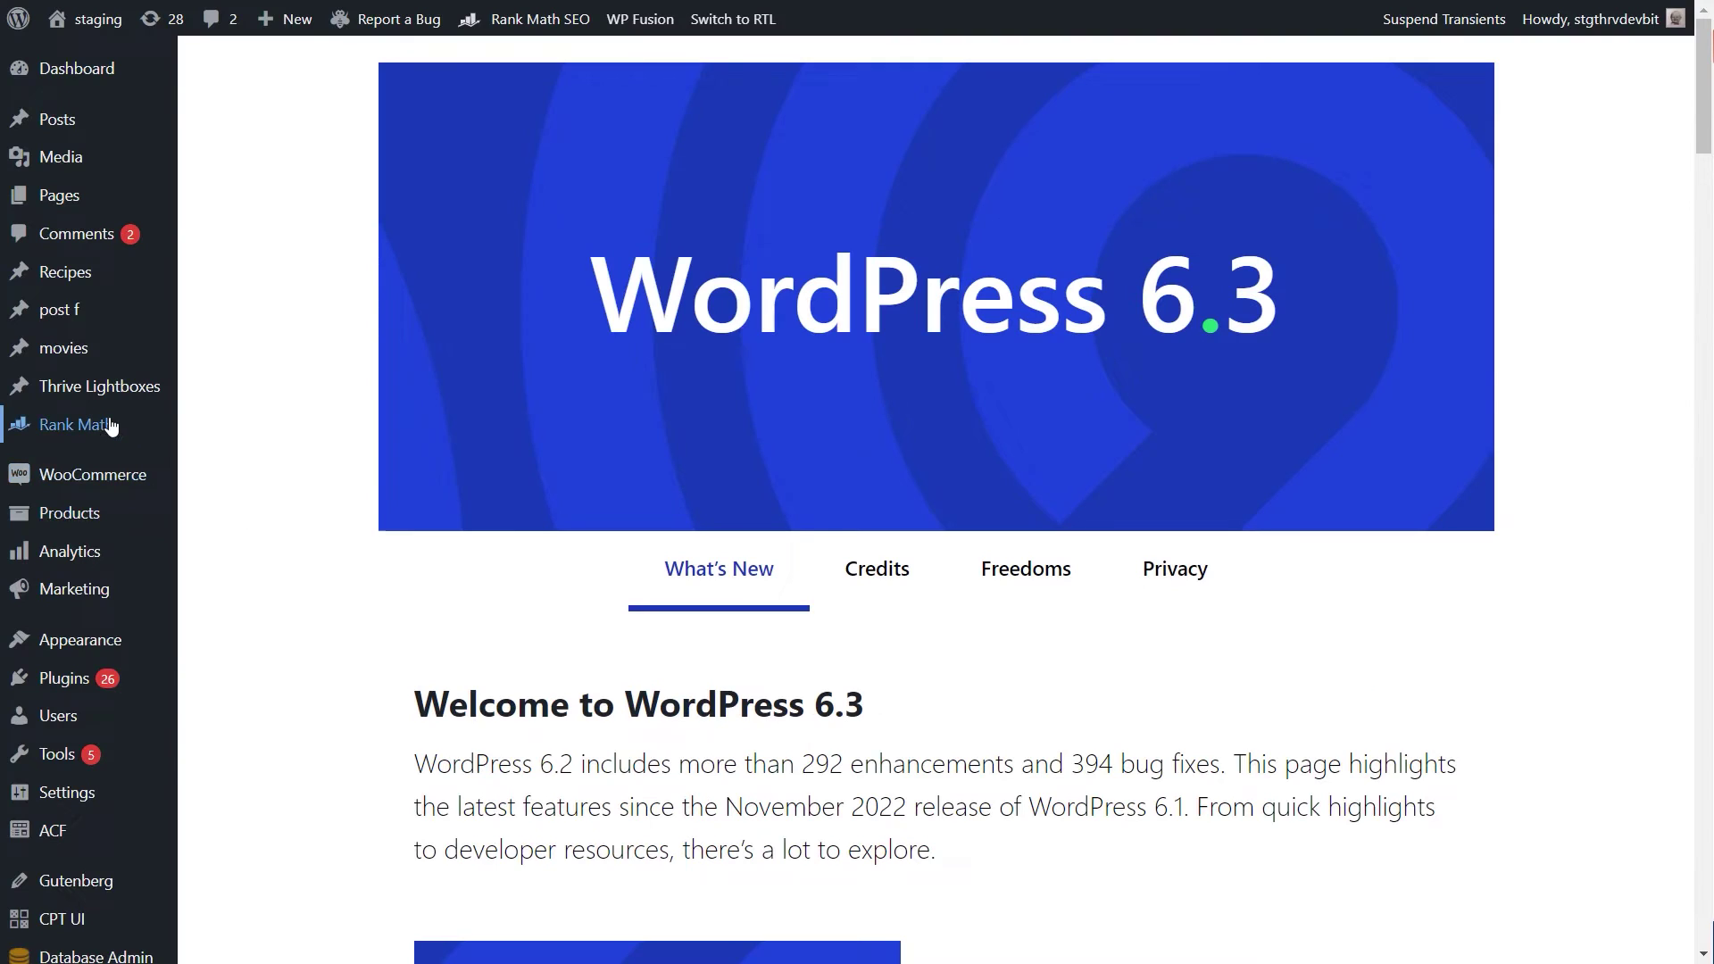
{"action": "scroll", "coordinate": [111, 442], "scroll_direction": "down", "scroll_amount": 5}
{"action": "mouse_move", "coordinate": [107, 892]}
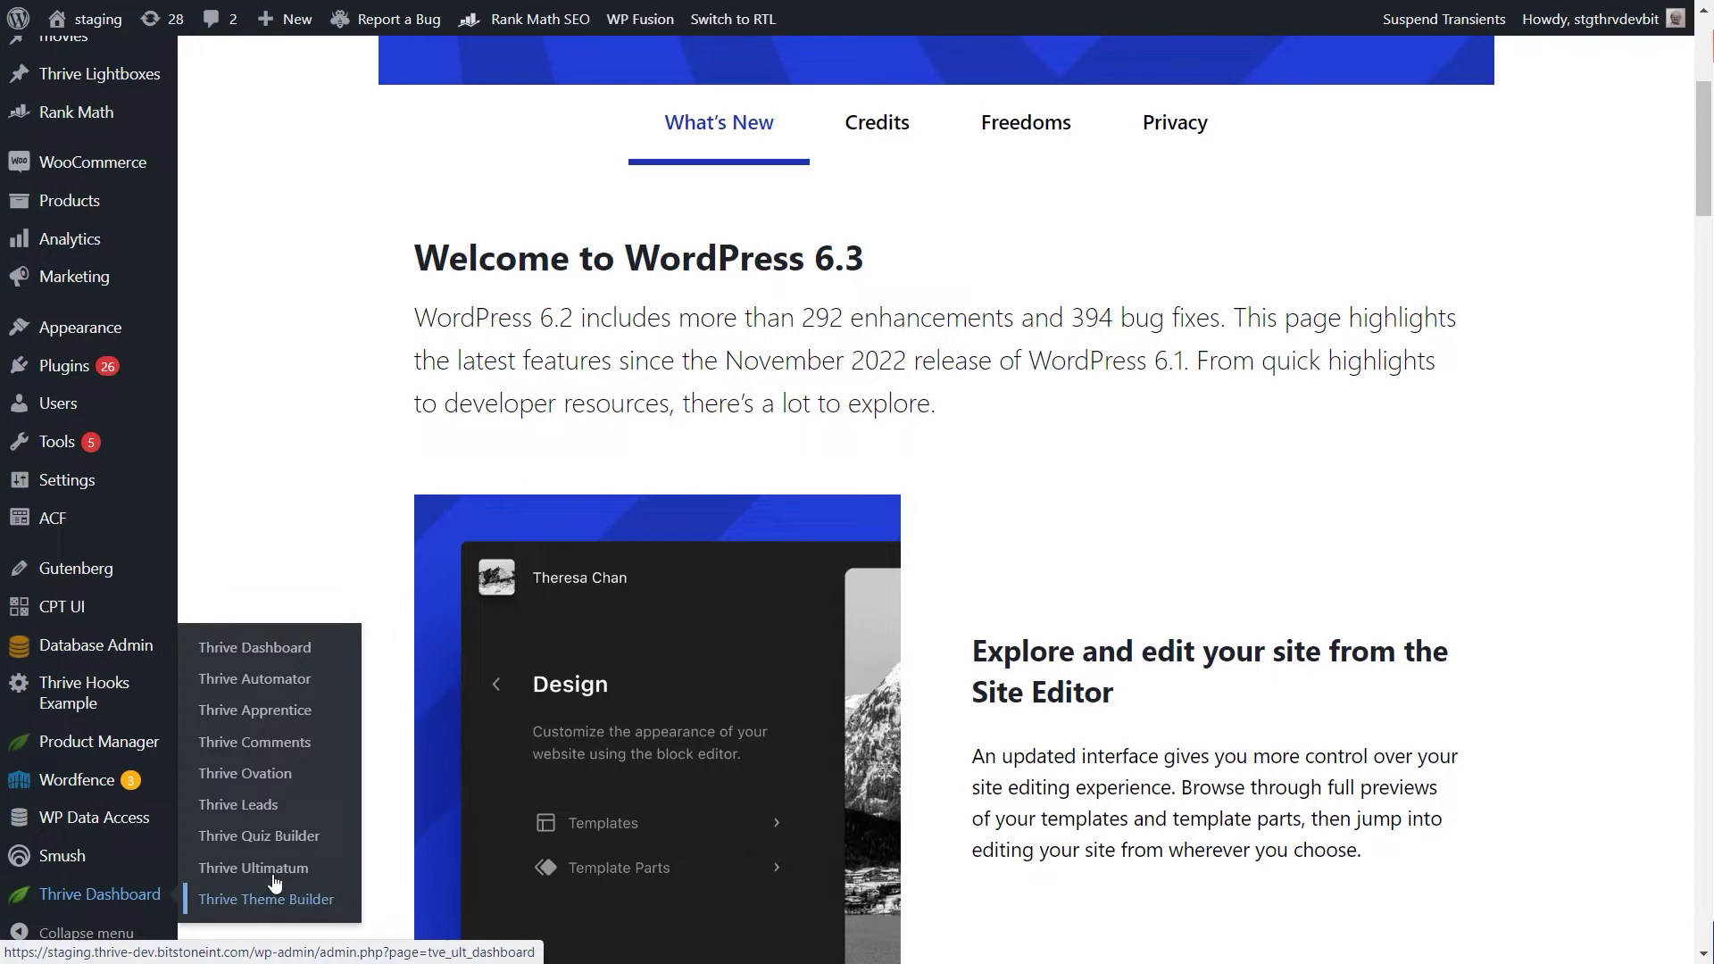
{"action": "left_click", "coordinate": [259, 808]}
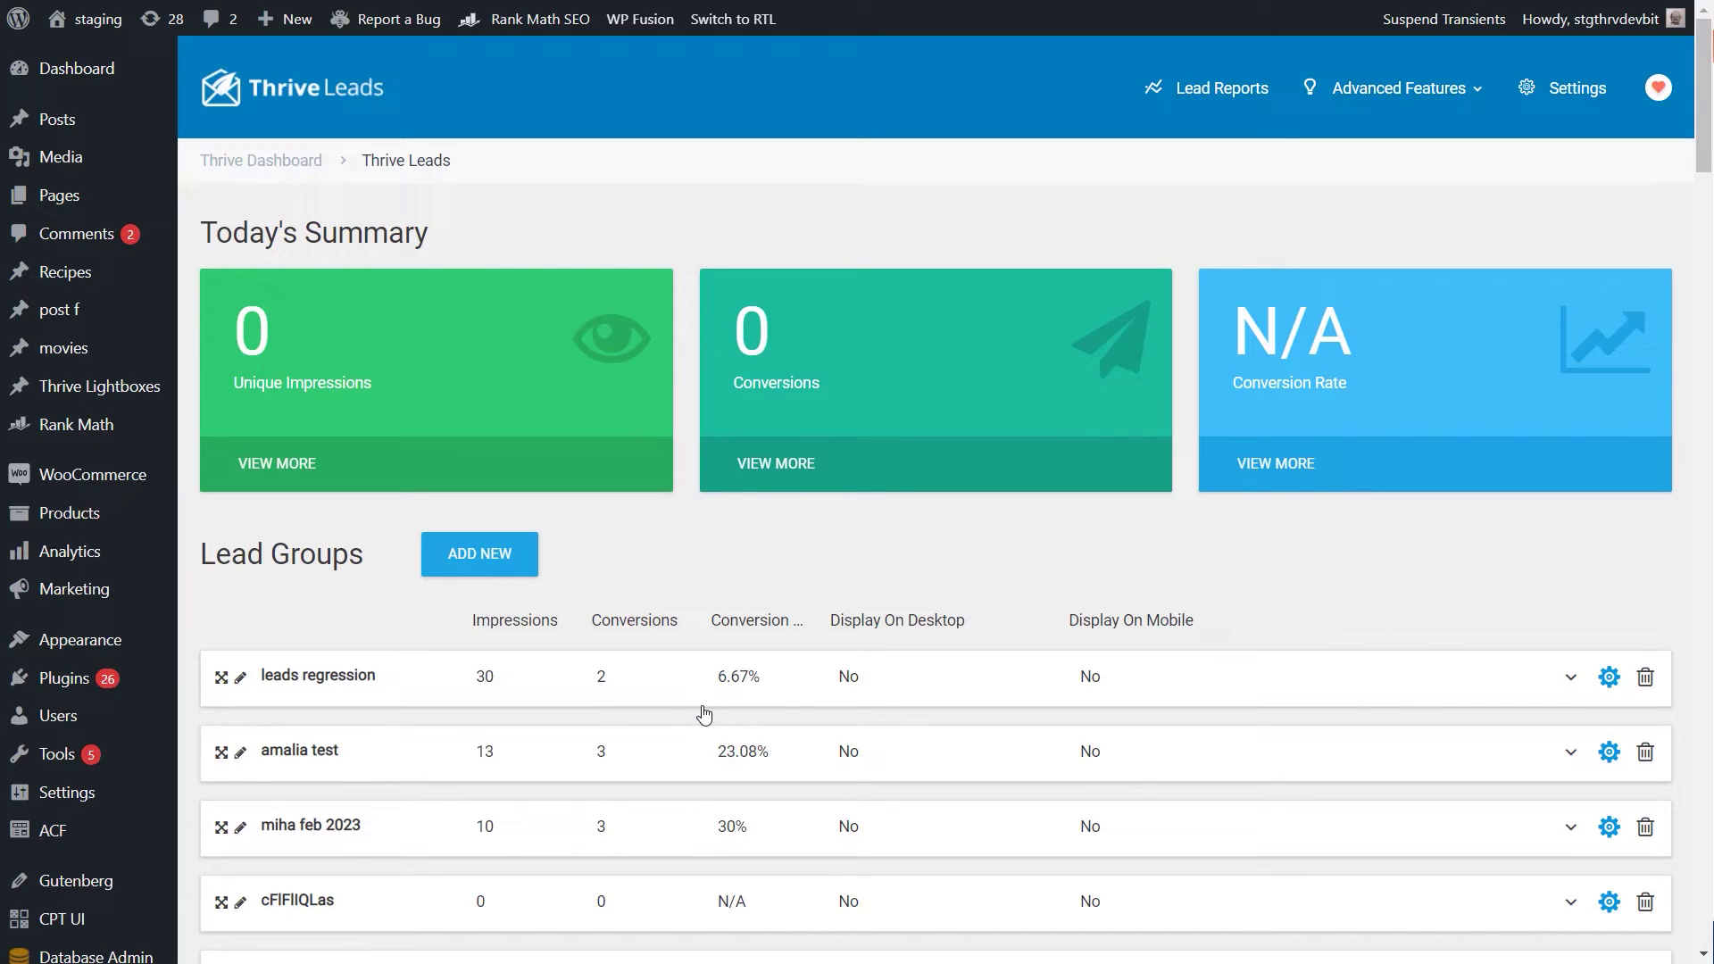
Step: Expand the 'leads regression' group and open its Lightbox form in the editor
{"action": "left_click", "coordinate": [444, 672]}
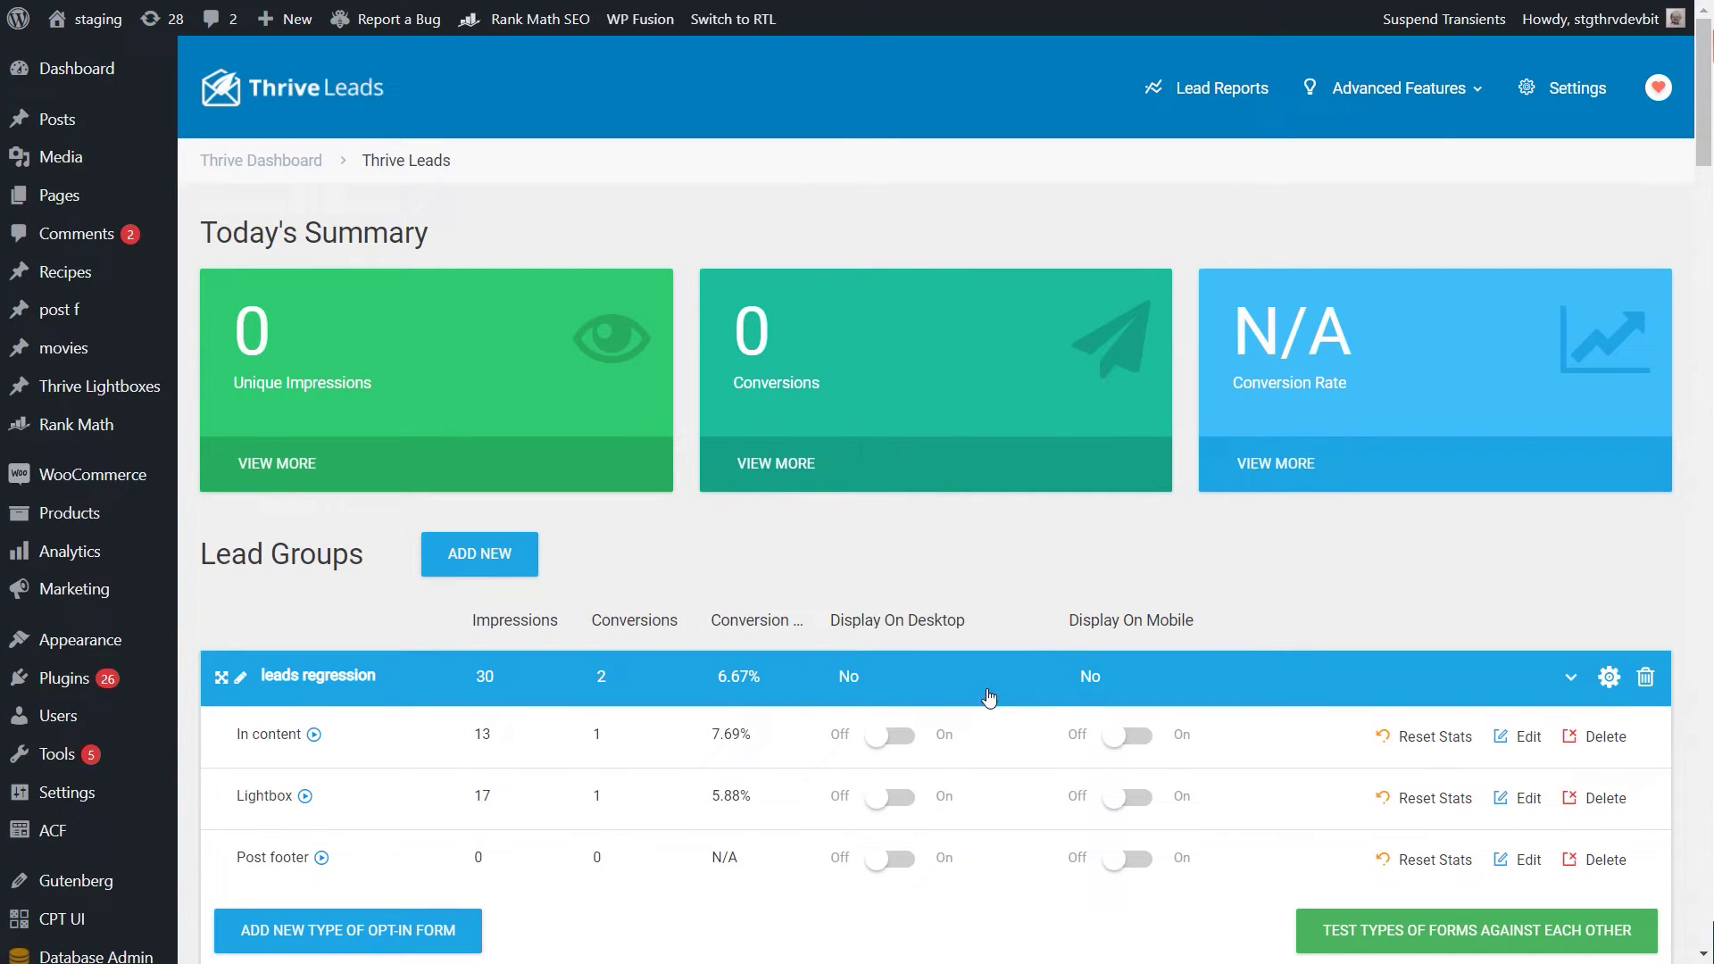
{"action": "scroll", "coordinate": [1234, 589], "scroll_direction": "down", "scroll_amount": 1}
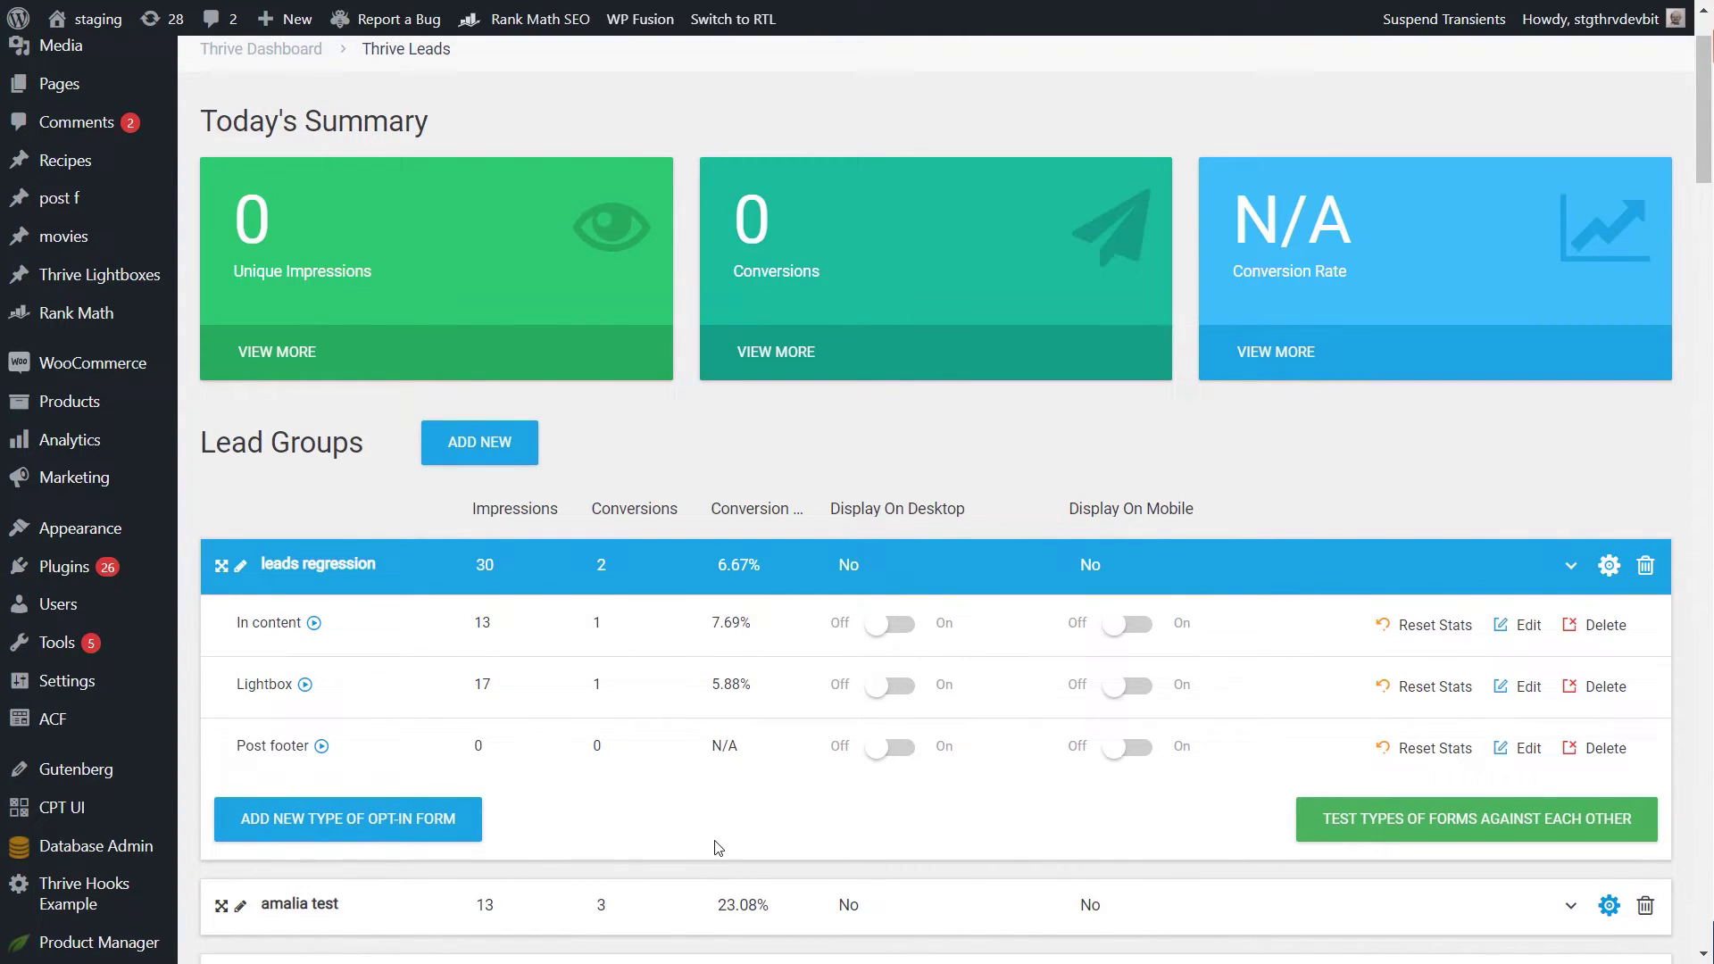
{"action": "left_click", "coordinate": [1525, 693]}
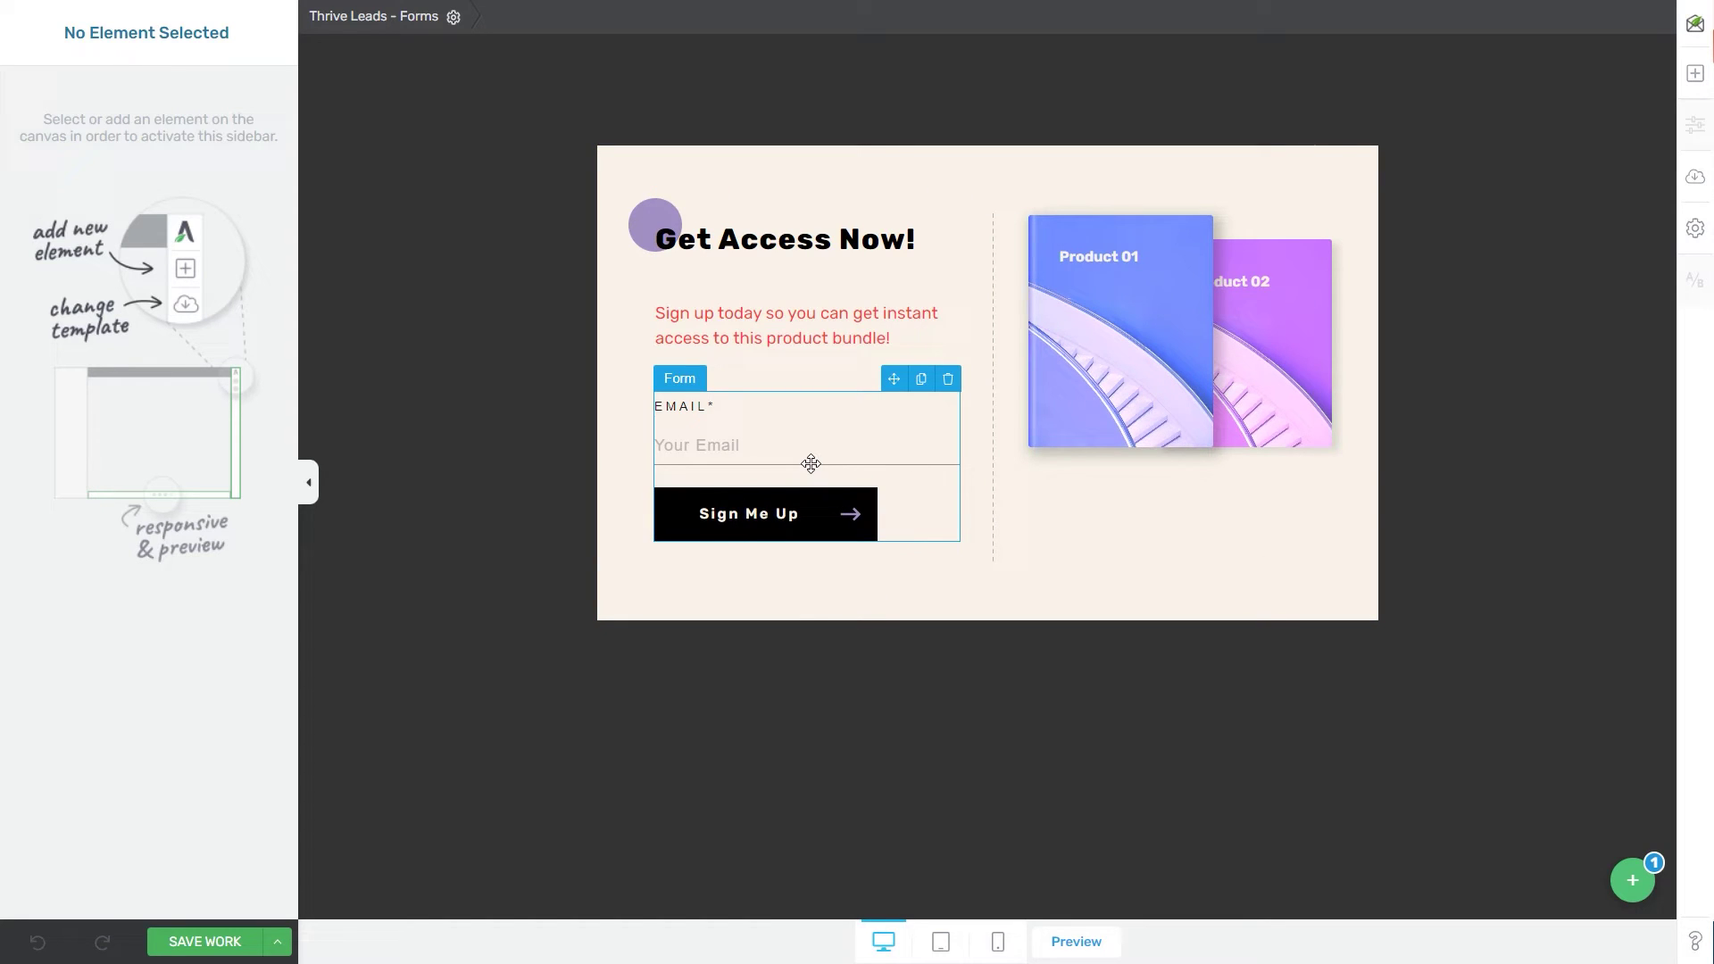
Step: Connect the lightbox's email opt-in form to Brevo's List 8 alongside its Email connection
{"action": "left_click", "coordinate": [766, 427]}
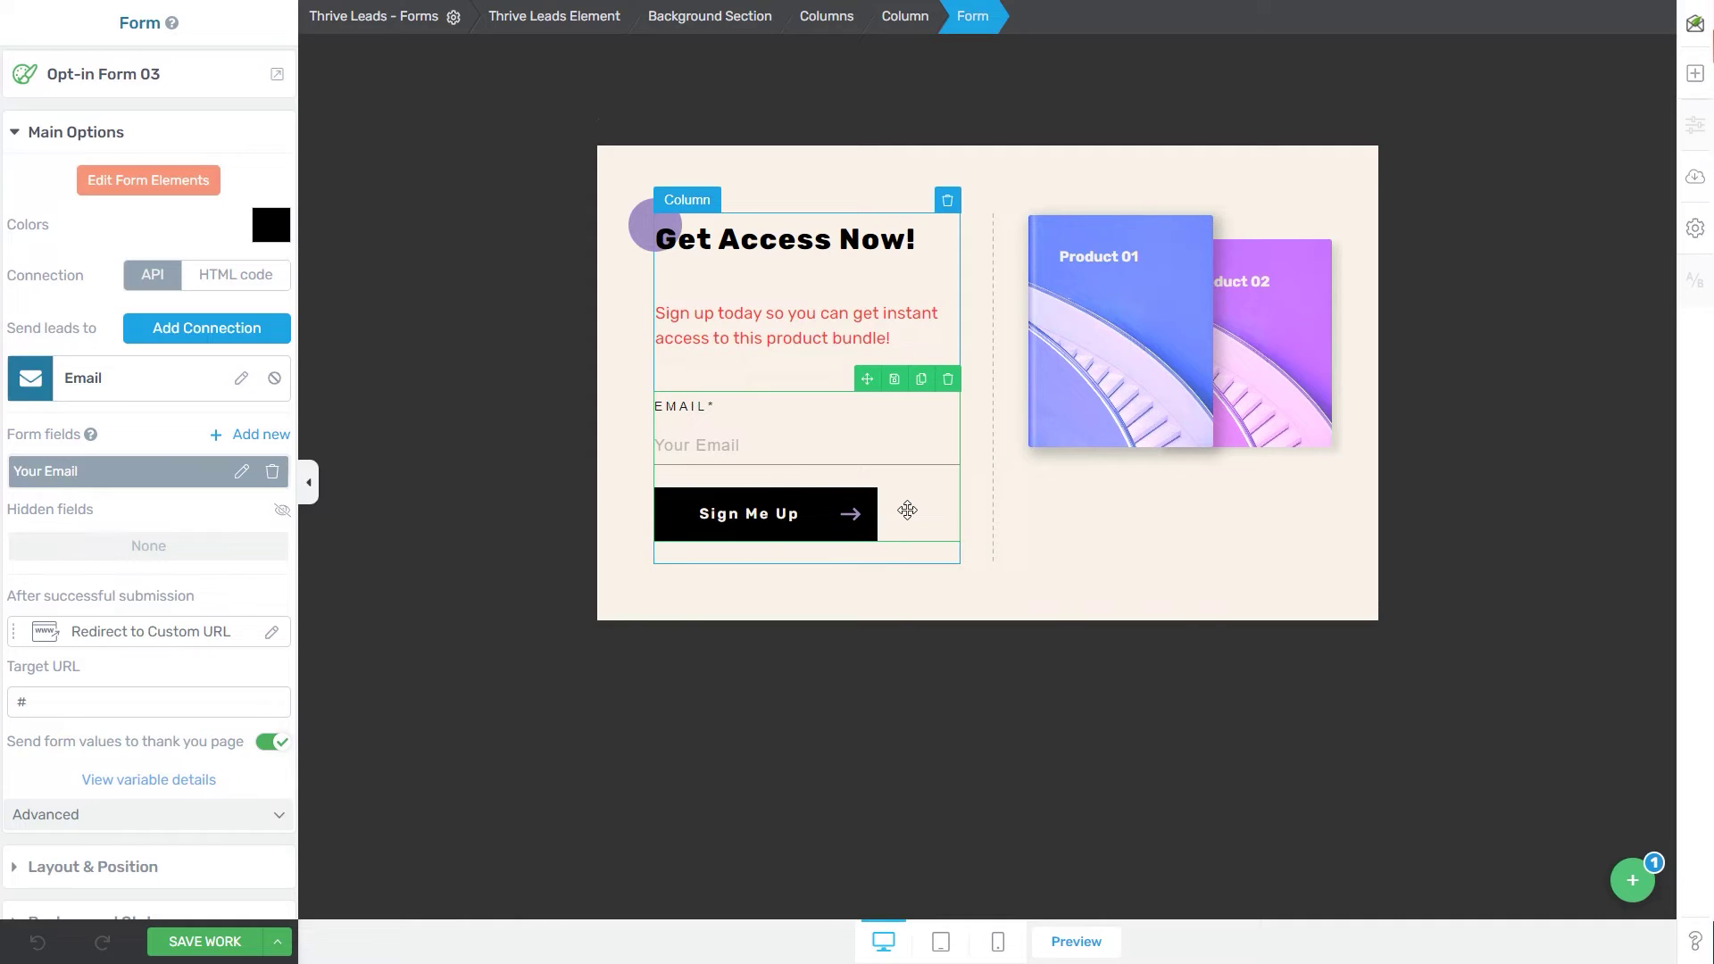
{"action": "left_click", "coordinate": [173, 336]}
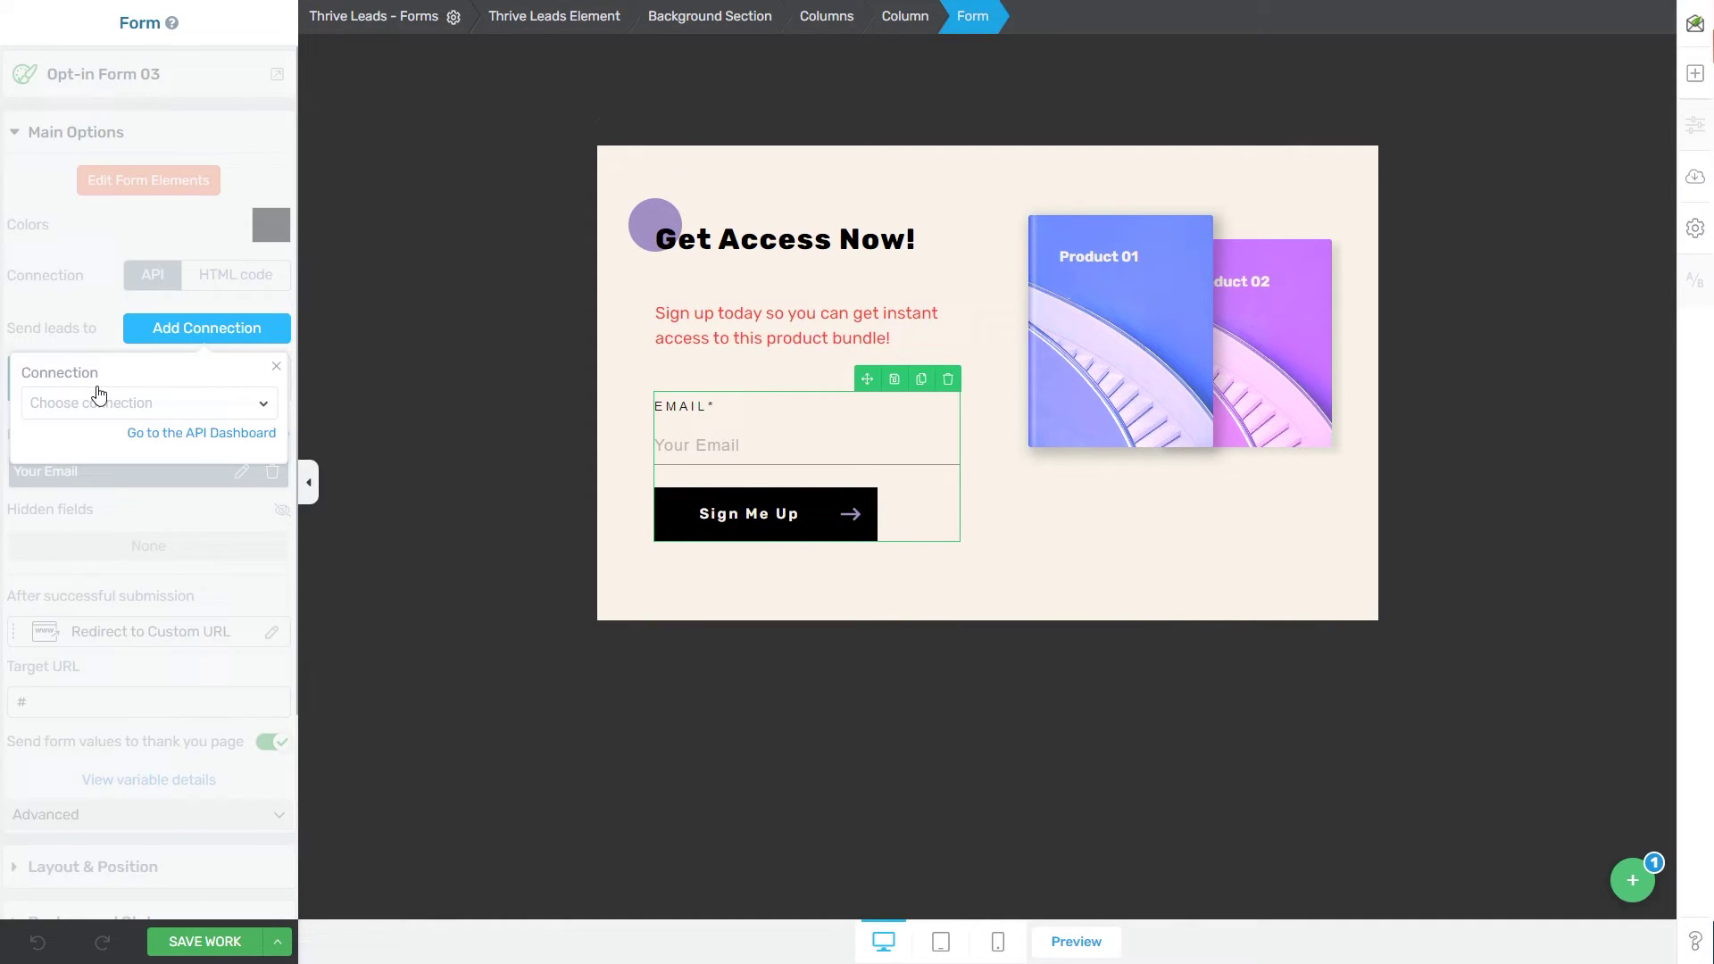
{"action": "left_click", "coordinate": [161, 406]}
{"action": "scroll", "coordinate": [206, 566], "scroll_direction": "down", "scroll_amount": 5}
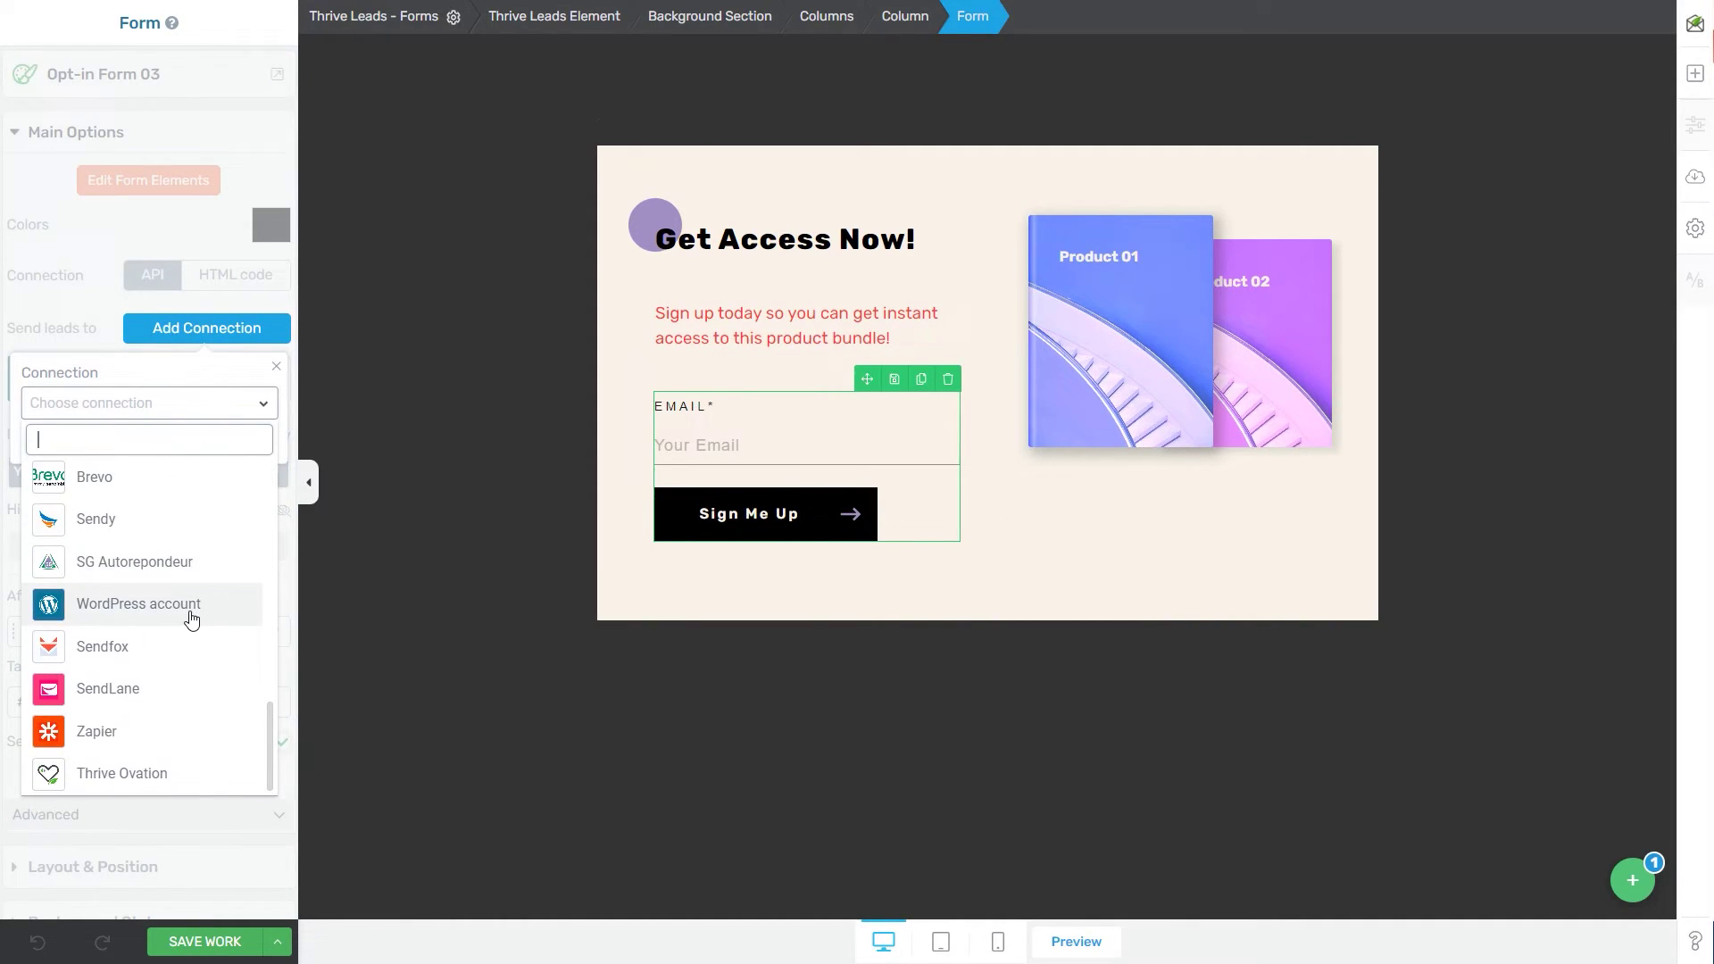
{"action": "scroll", "coordinate": [119, 616], "scroll_direction": "up", "scroll_amount": 2}
{"action": "left_click", "coordinate": [98, 585]}
{"action": "left_click", "coordinate": [125, 496]}
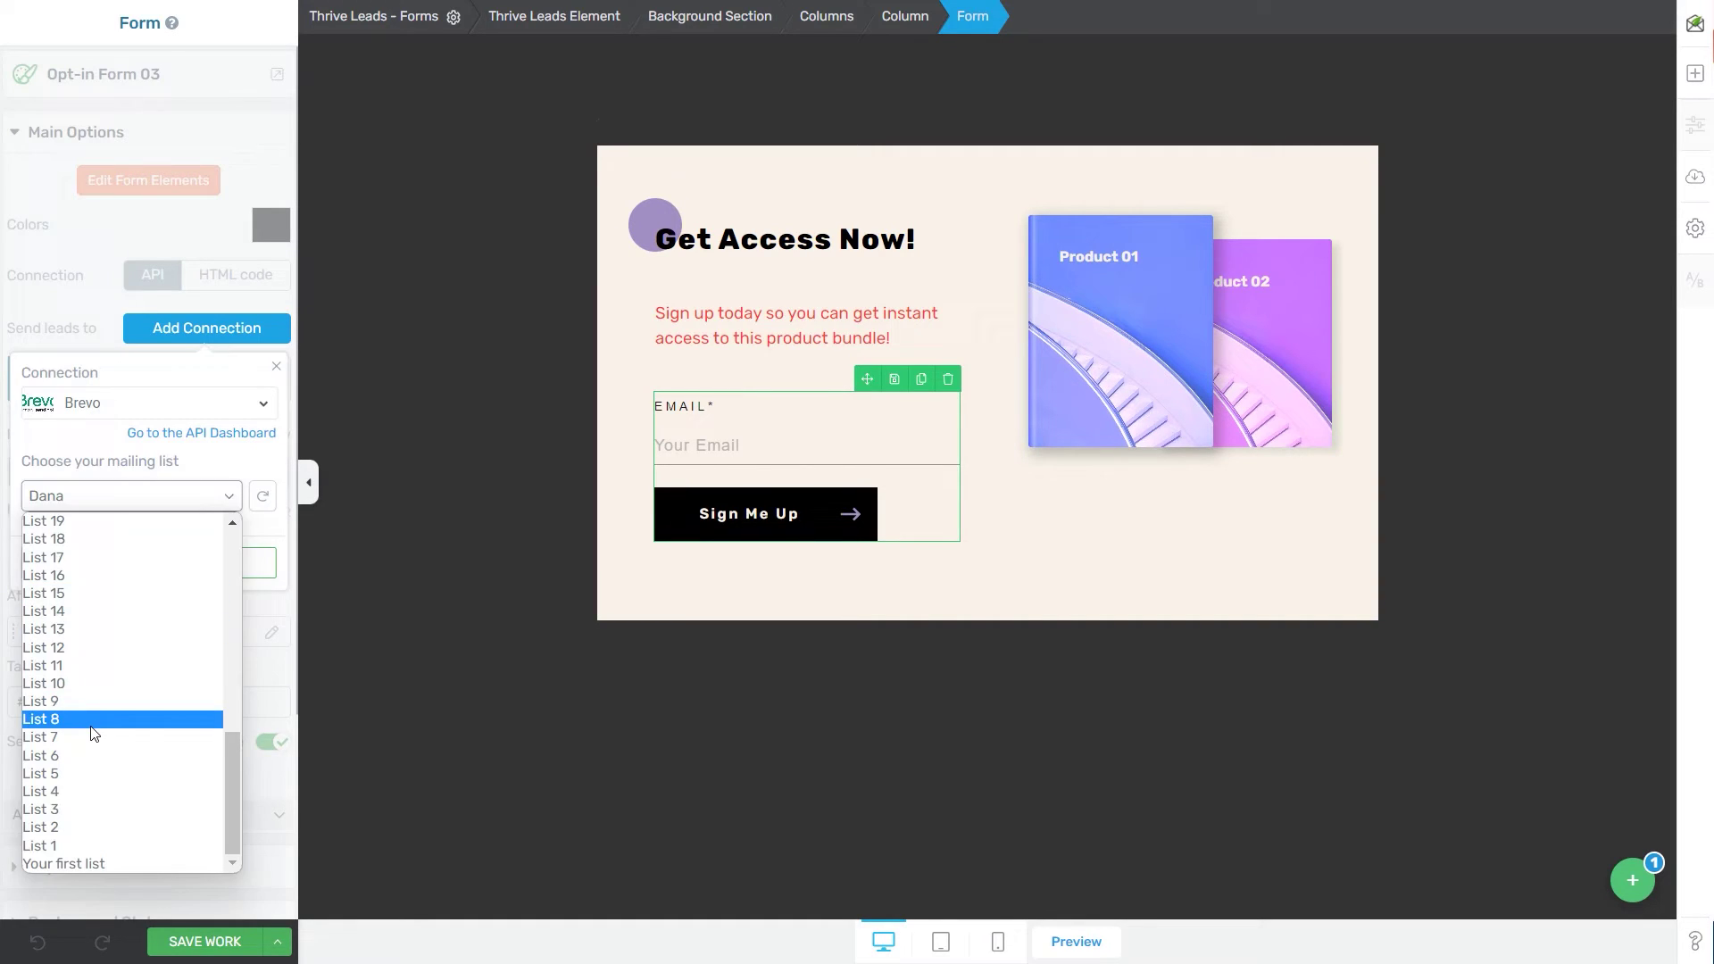
{"action": "left_click", "coordinate": [89, 718]}
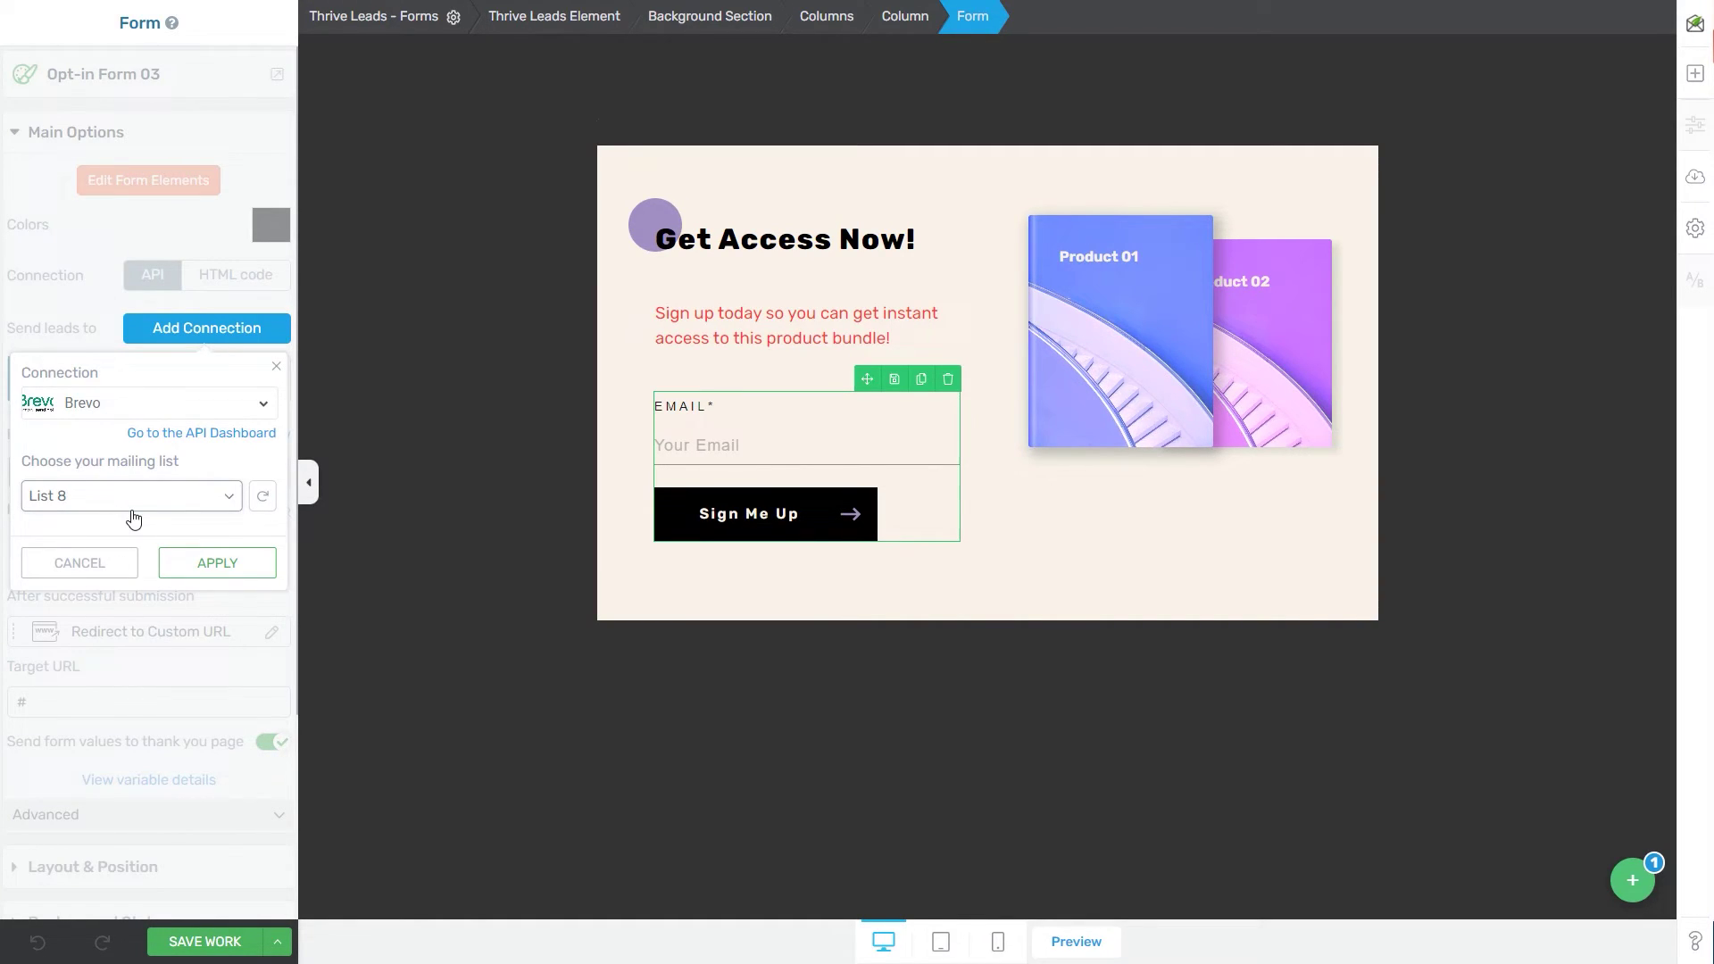
{"action": "left_click", "coordinate": [214, 571]}
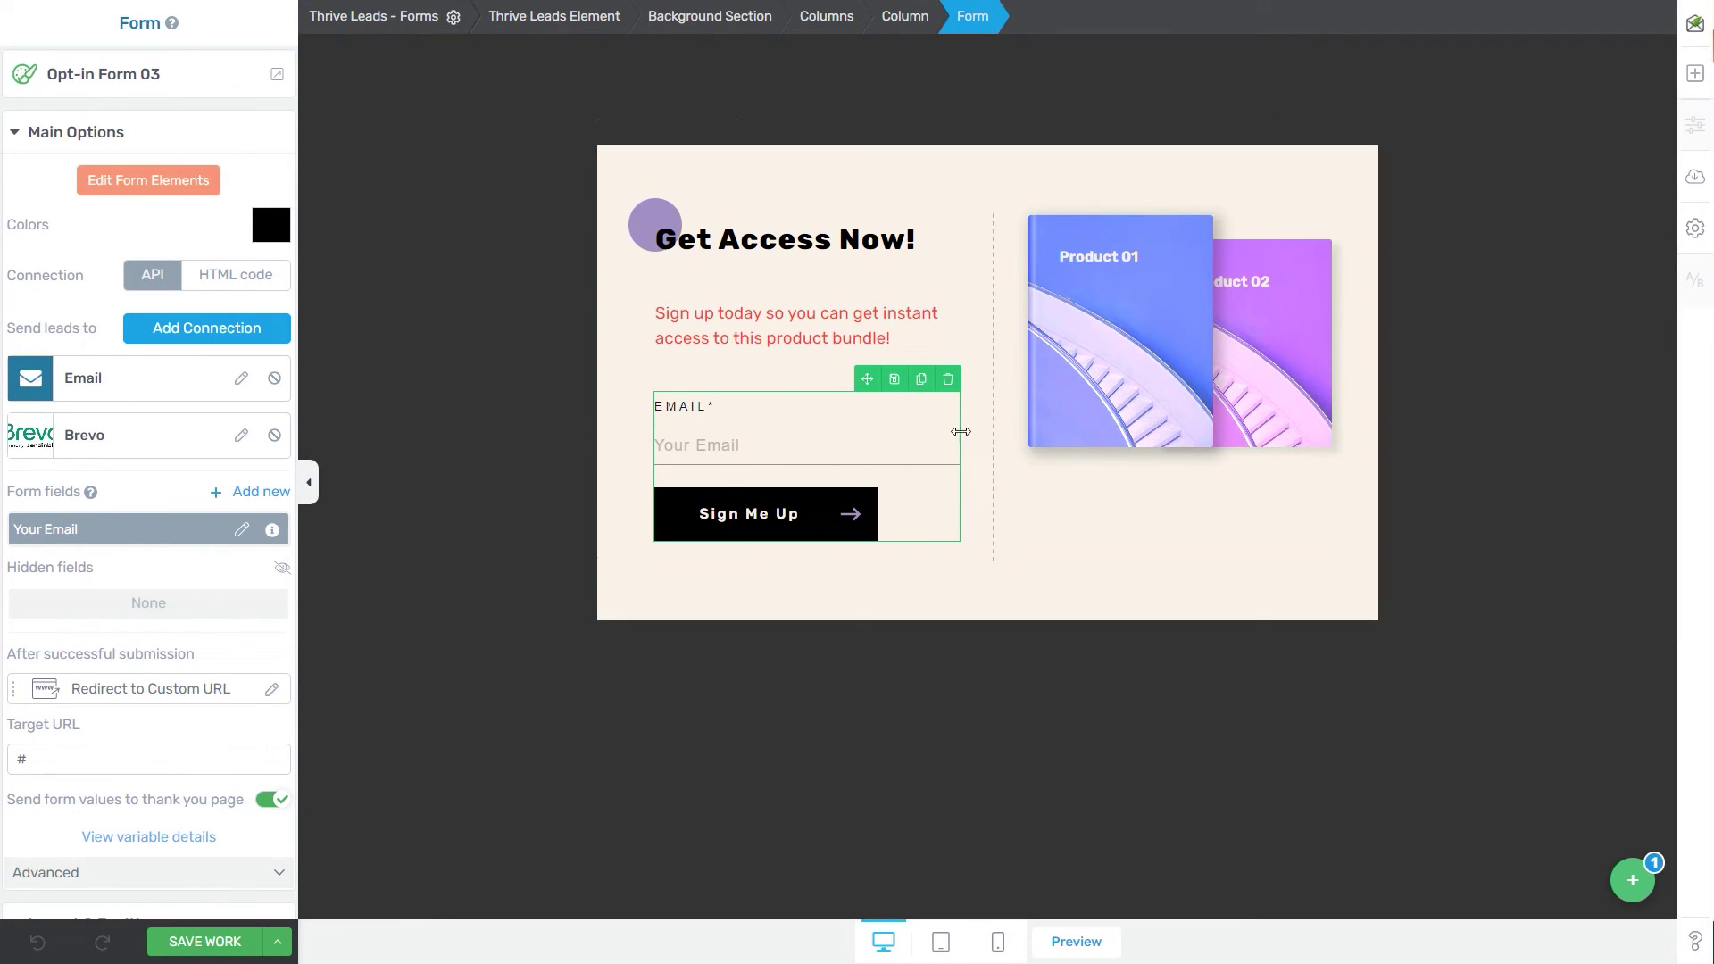
Step: Delete the old email opt-in form and place a Lead Generation element below the text
{"action": "left_click", "coordinate": [948, 380]}
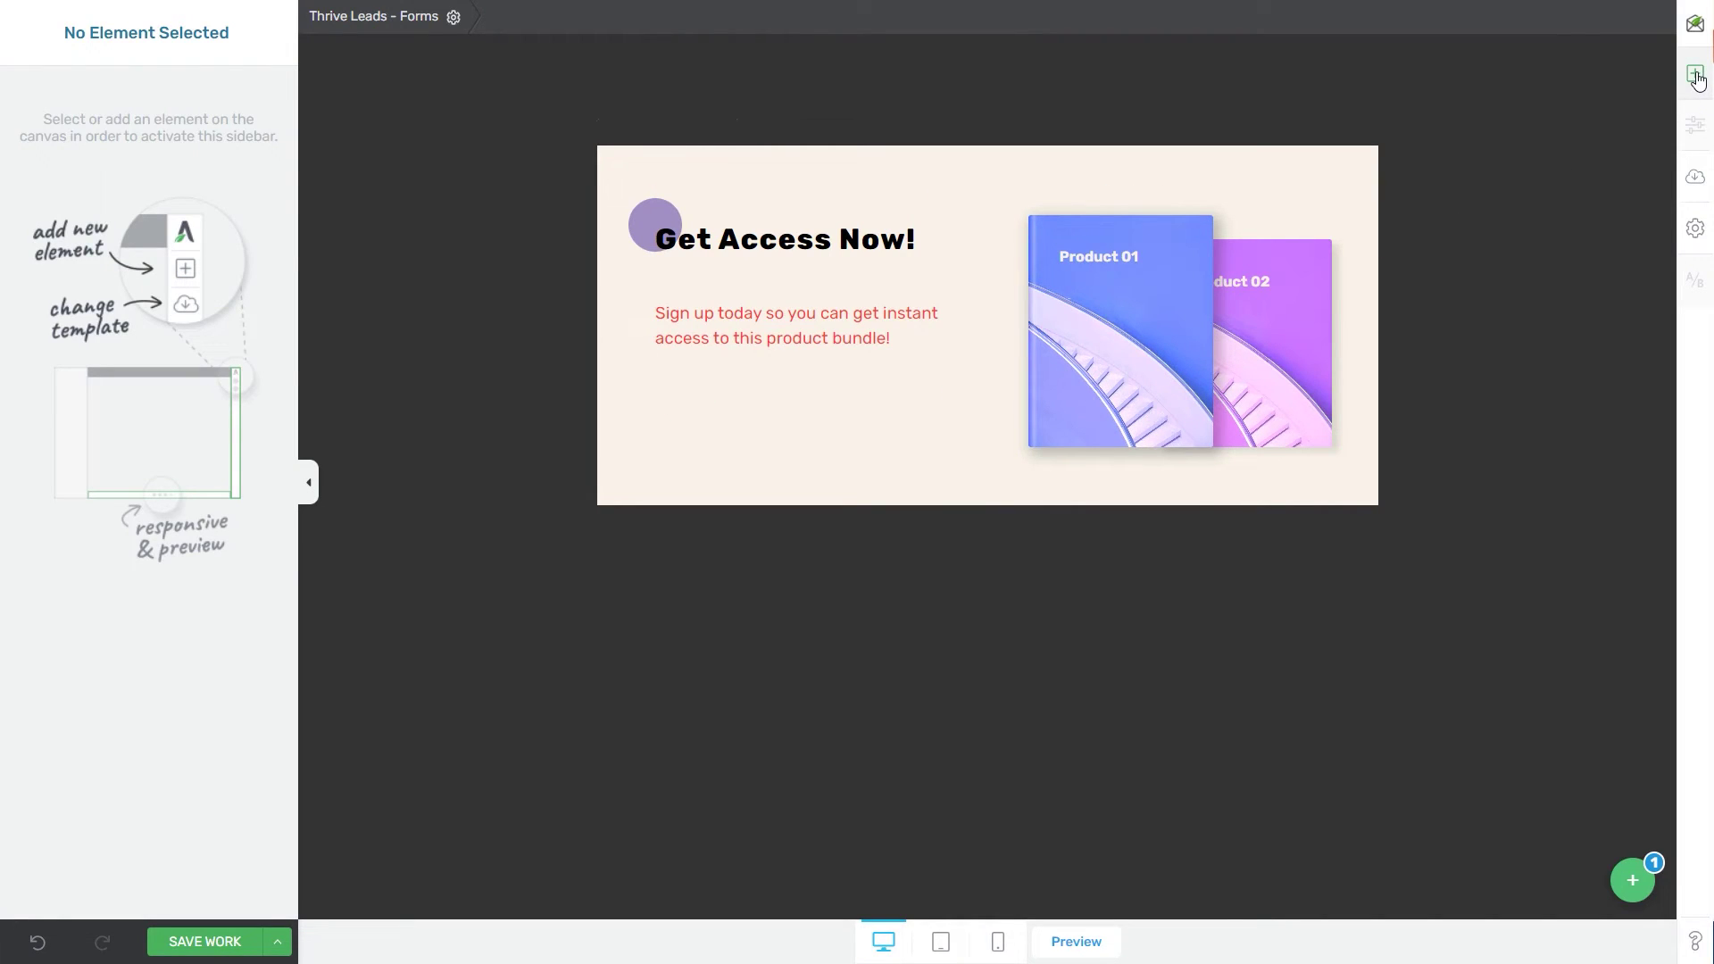
{"action": "left_click", "coordinate": [1696, 76]}
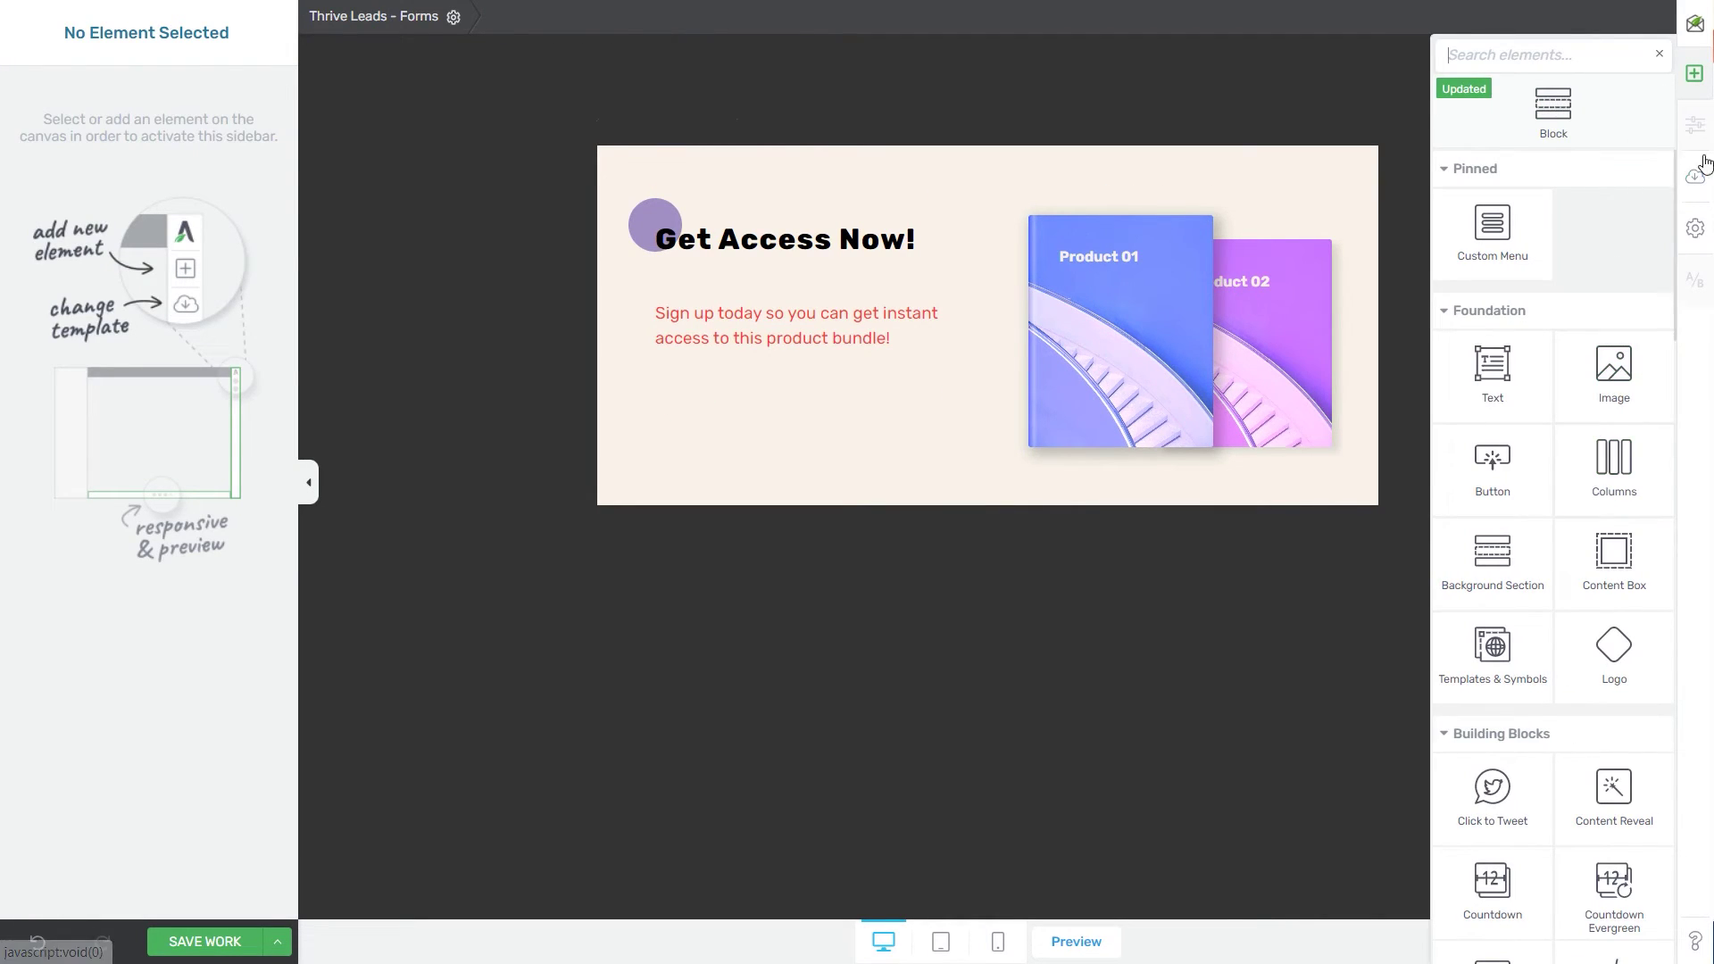
{"action": "type", "text": "lea"}
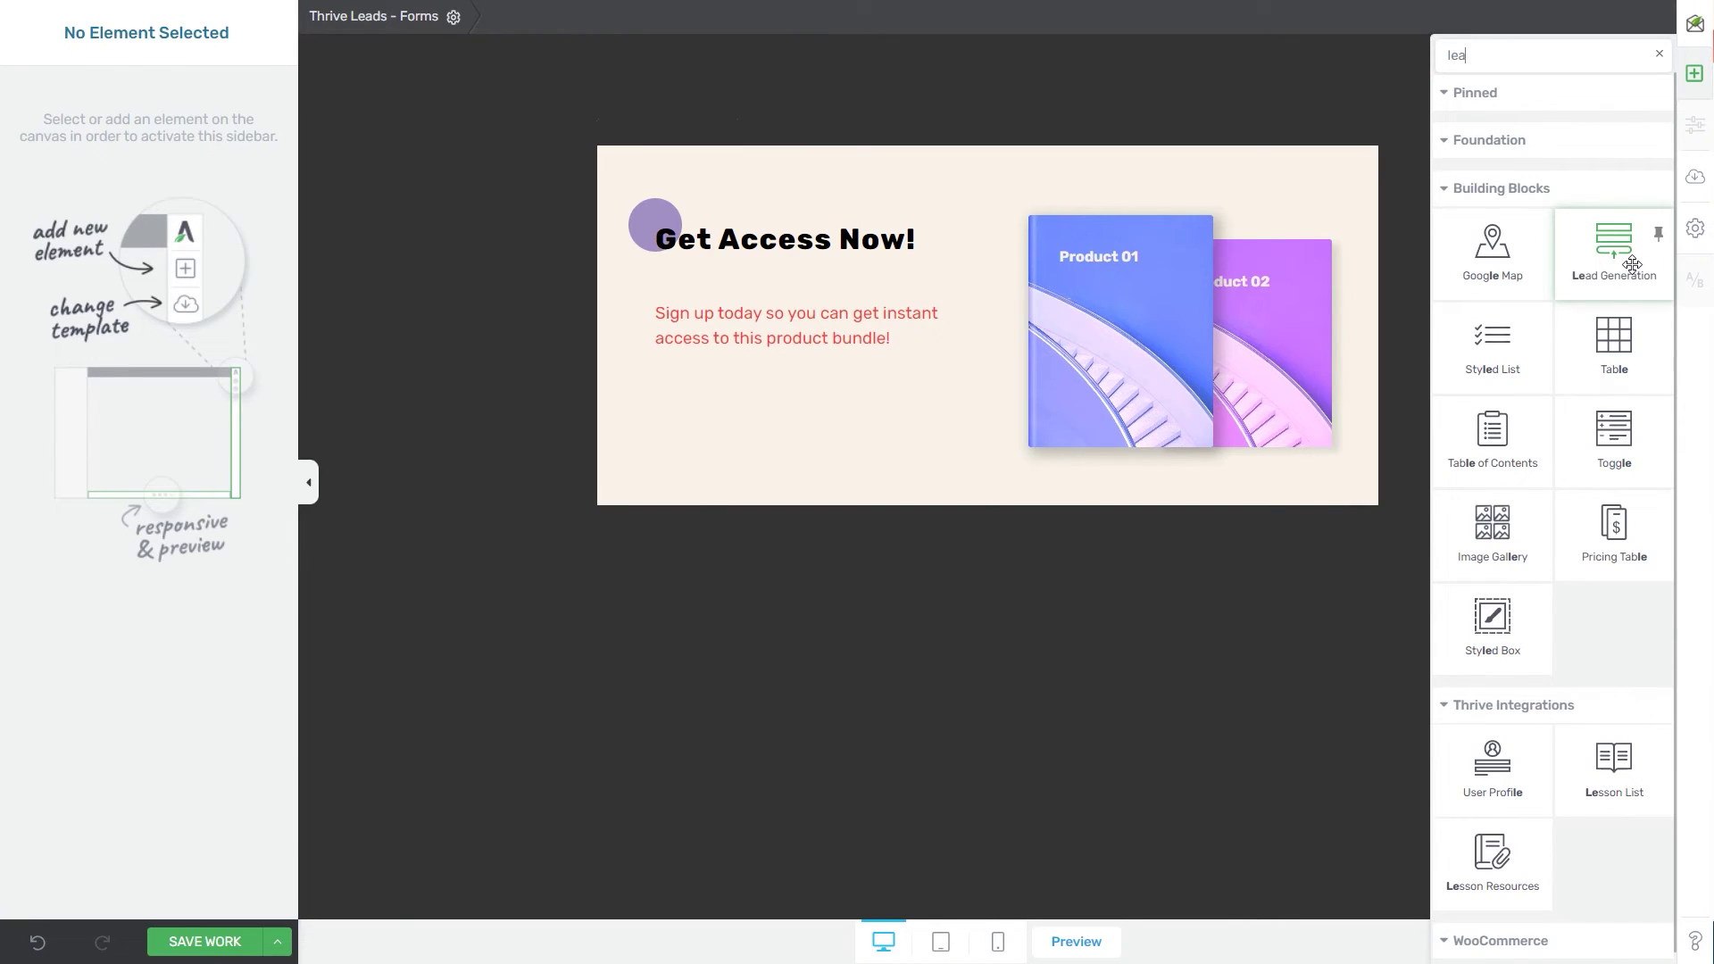
{"action": "left_click_drag", "start_coordinate": [1632, 264], "coordinate": [841, 364]}
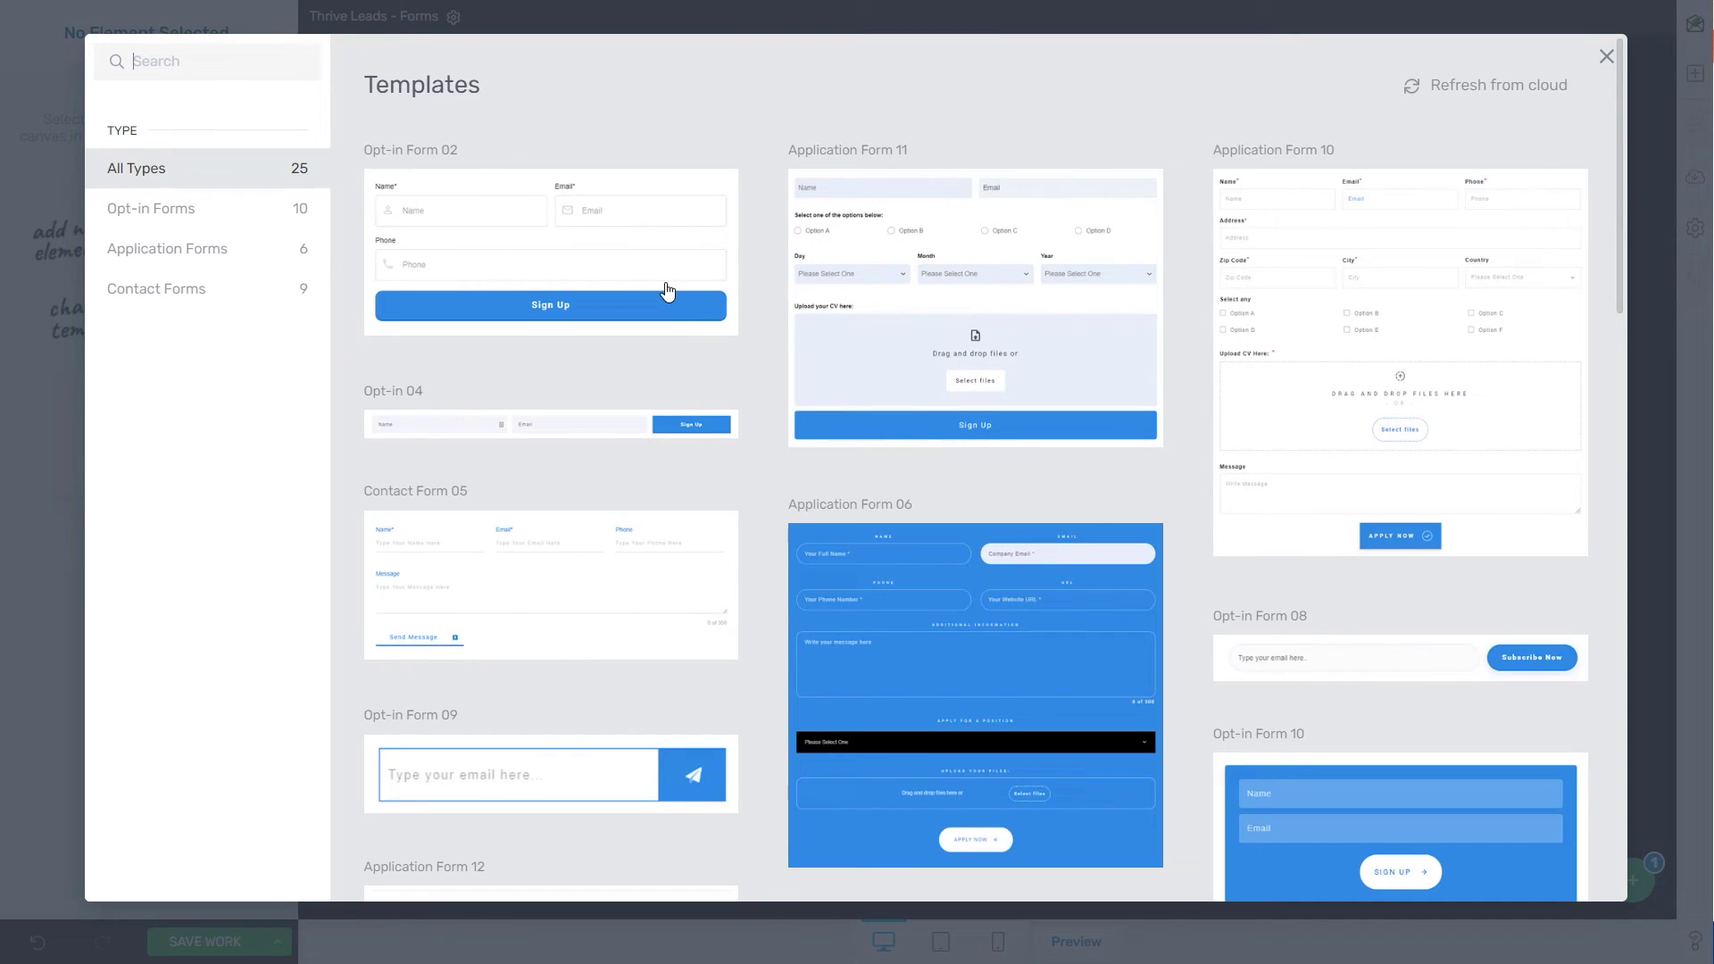
Step: Insert the Opt-in Form 02 template and connect it to Brevo with the default mailing list
{"action": "left_click", "coordinate": [669, 295]}
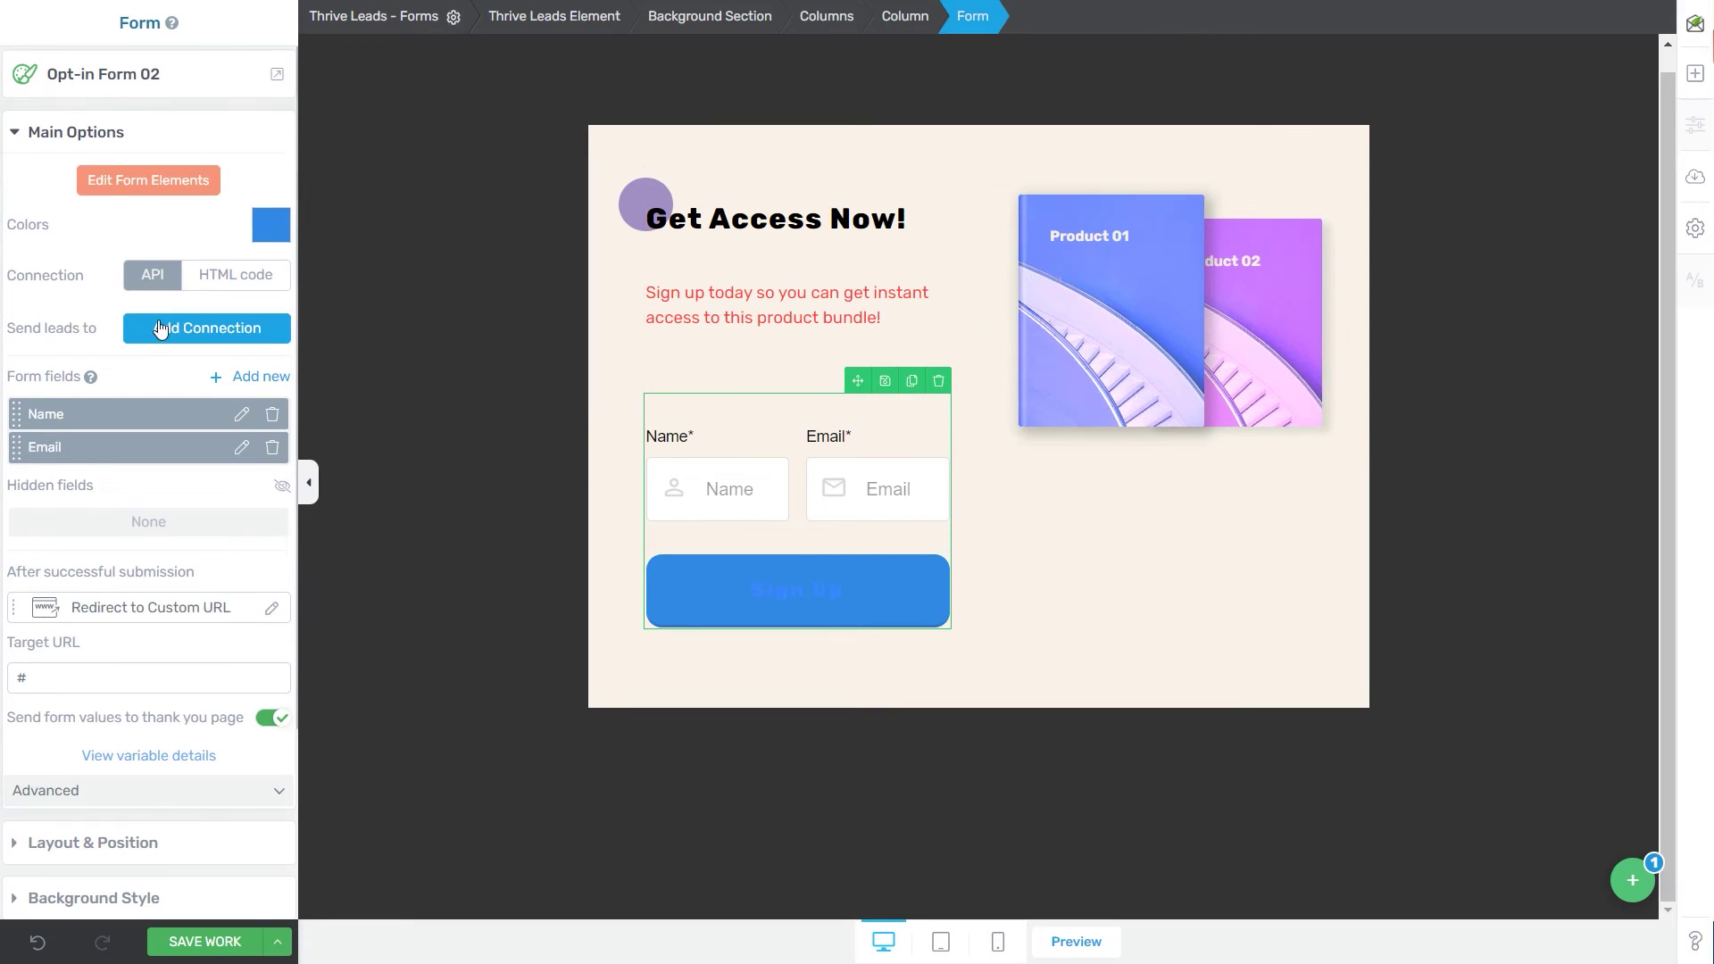
{"action": "left_click", "coordinate": [207, 327]}
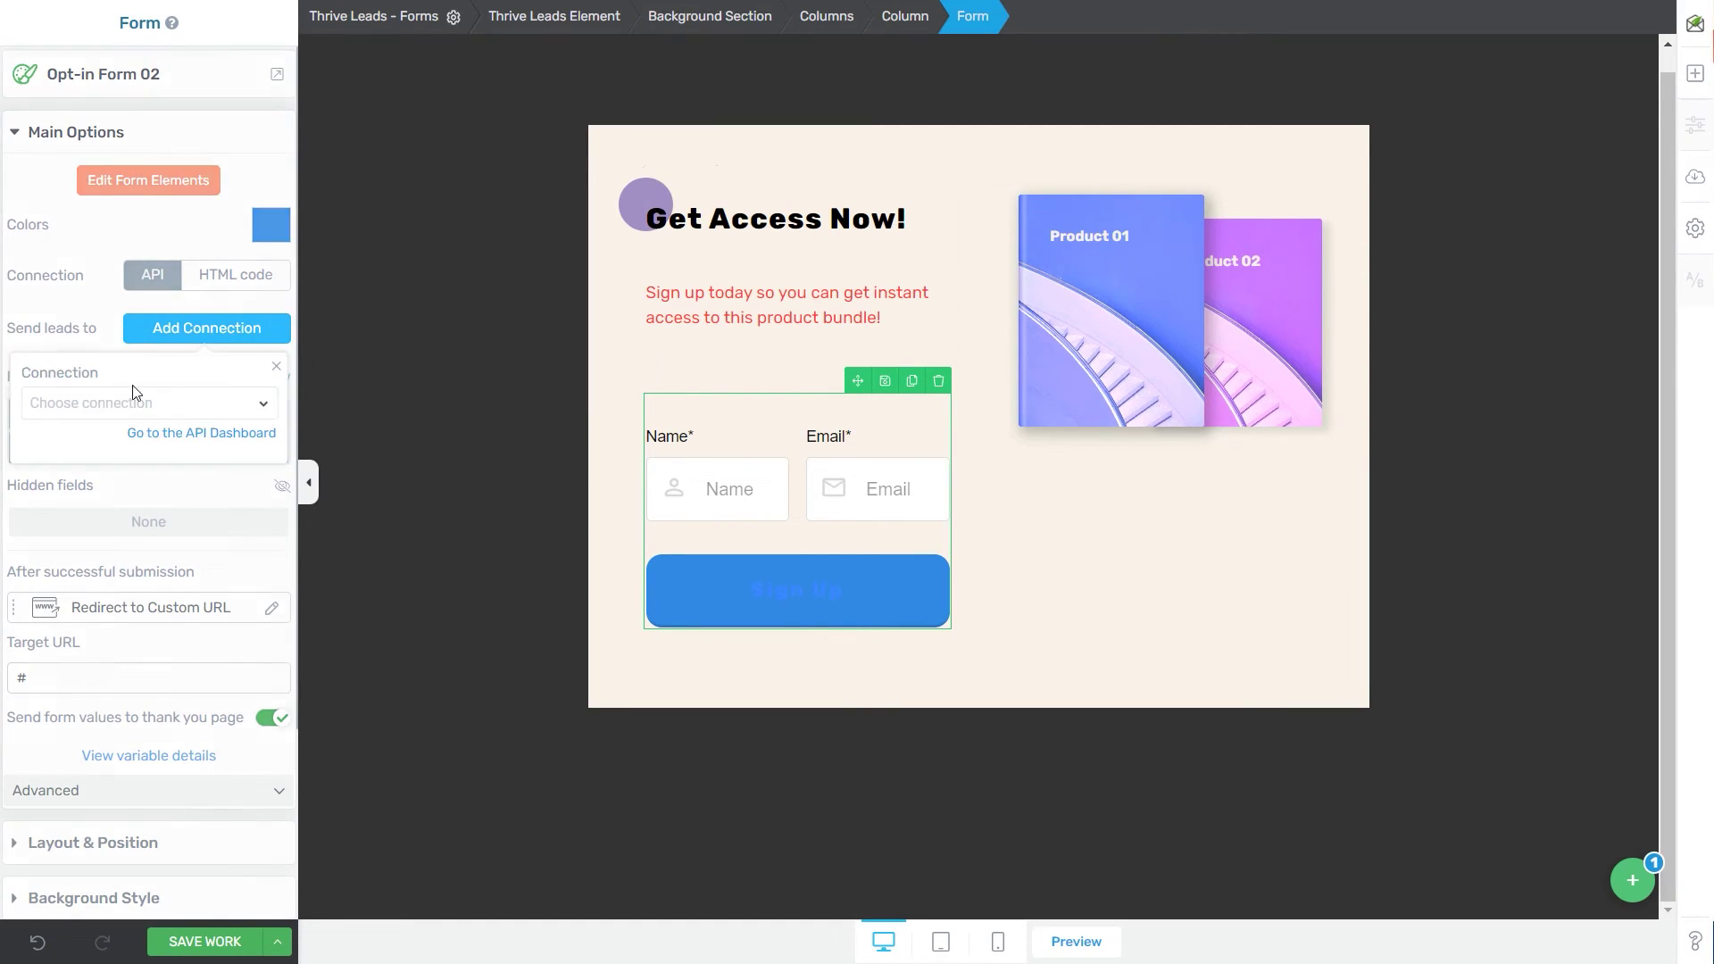
{"action": "left_click", "coordinate": [172, 414]}
{"action": "scroll", "coordinate": [134, 581], "scroll_direction": "down", "scroll_amount": 5}
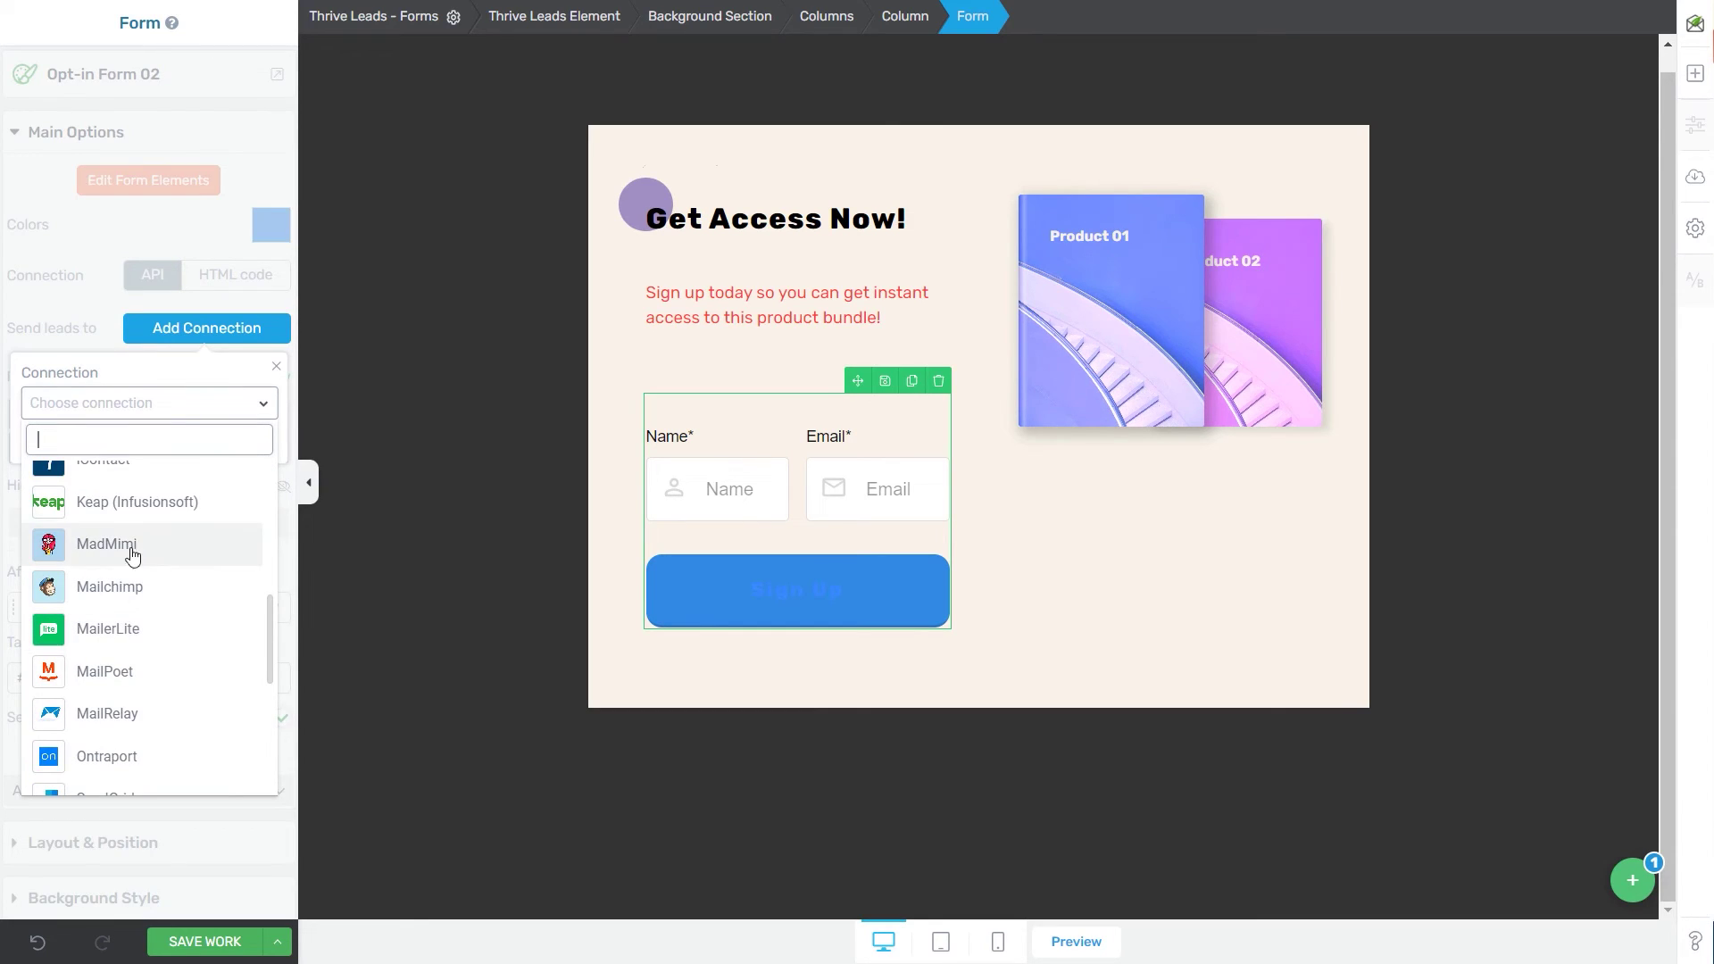
{"action": "scroll", "coordinate": [118, 625], "scroll_direction": "up", "scroll_amount": 5}
{"action": "left_click", "coordinate": [98, 527]}
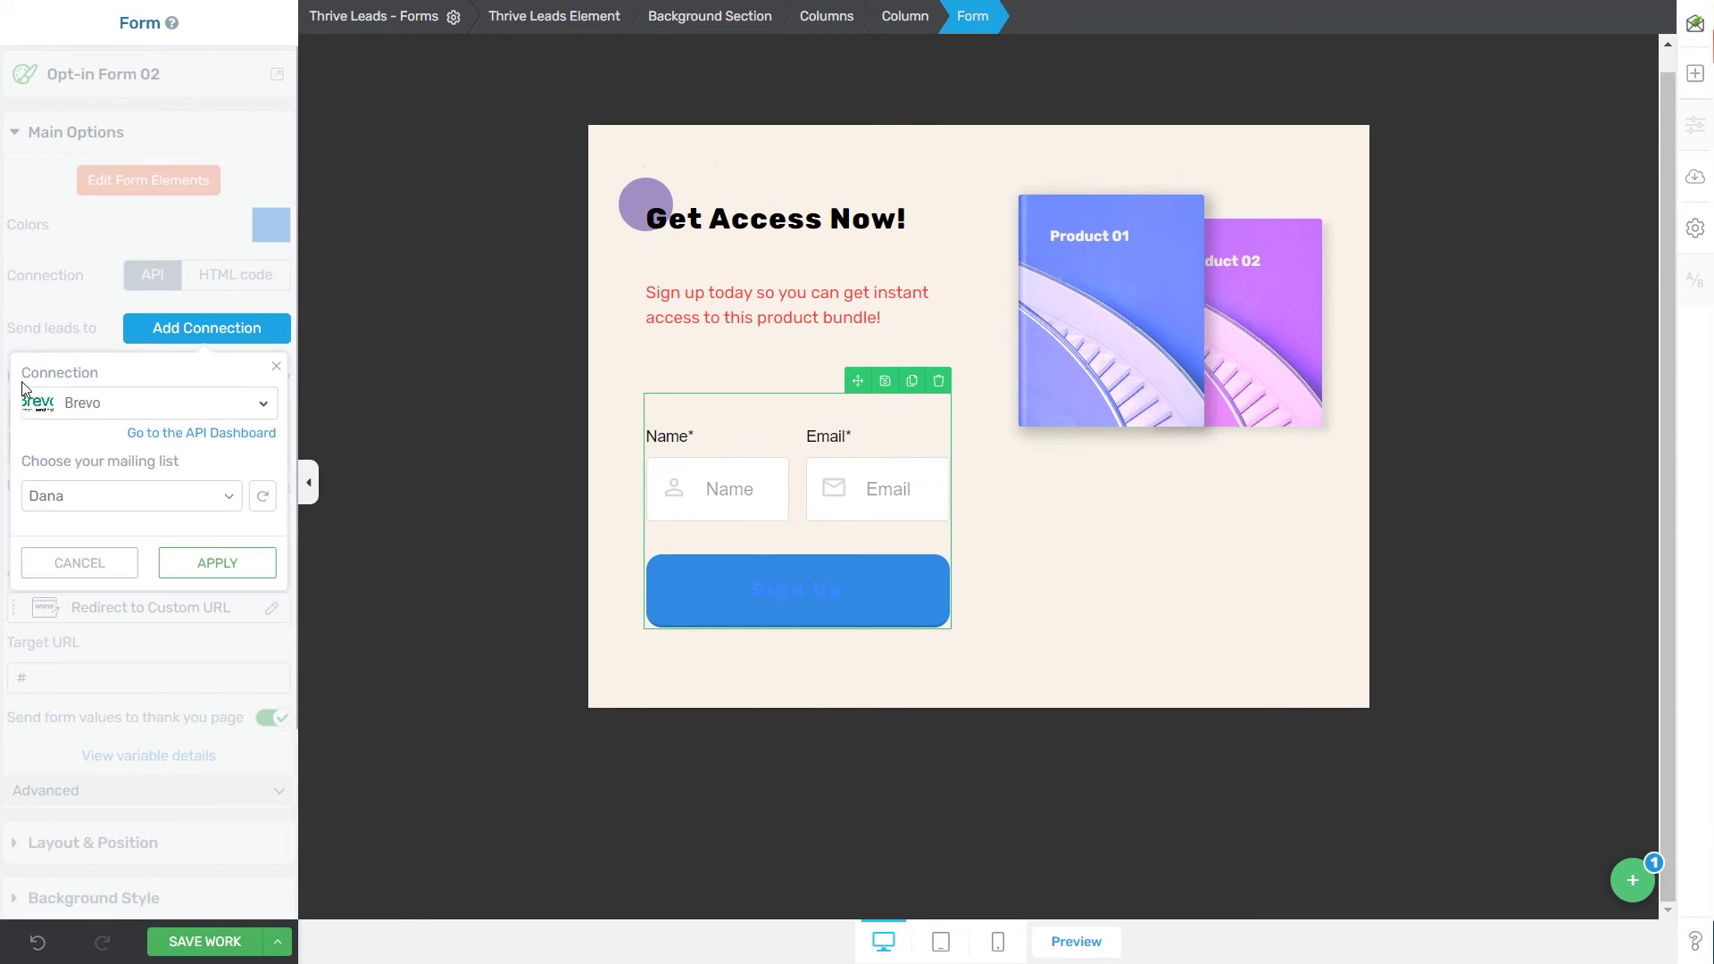
{"action": "left_click", "coordinate": [227, 571]}
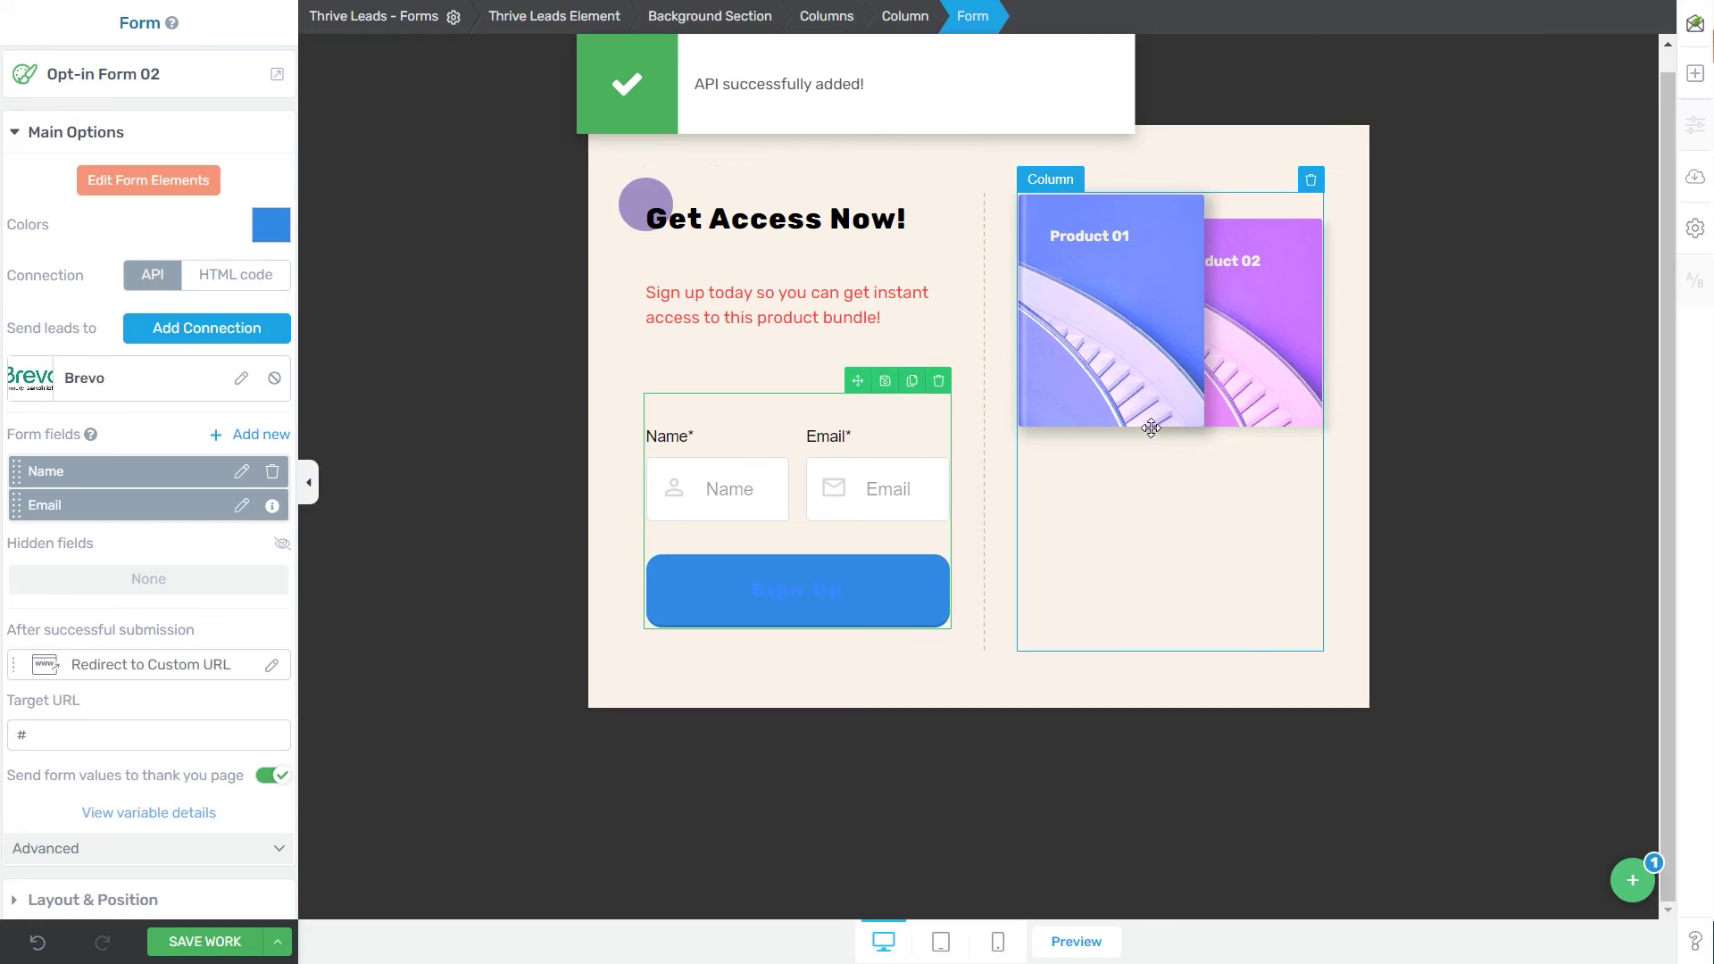